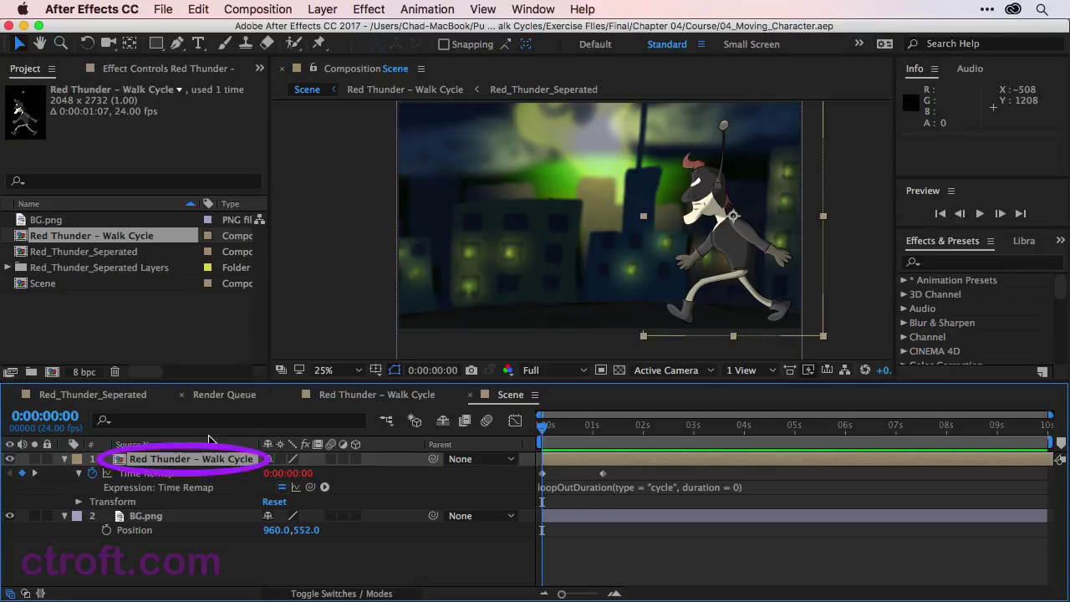
# Set the Red Thunder – Walk Cycle layer's Position to 2275,540, just off the right edge.
pyautogui.click(200, 464)
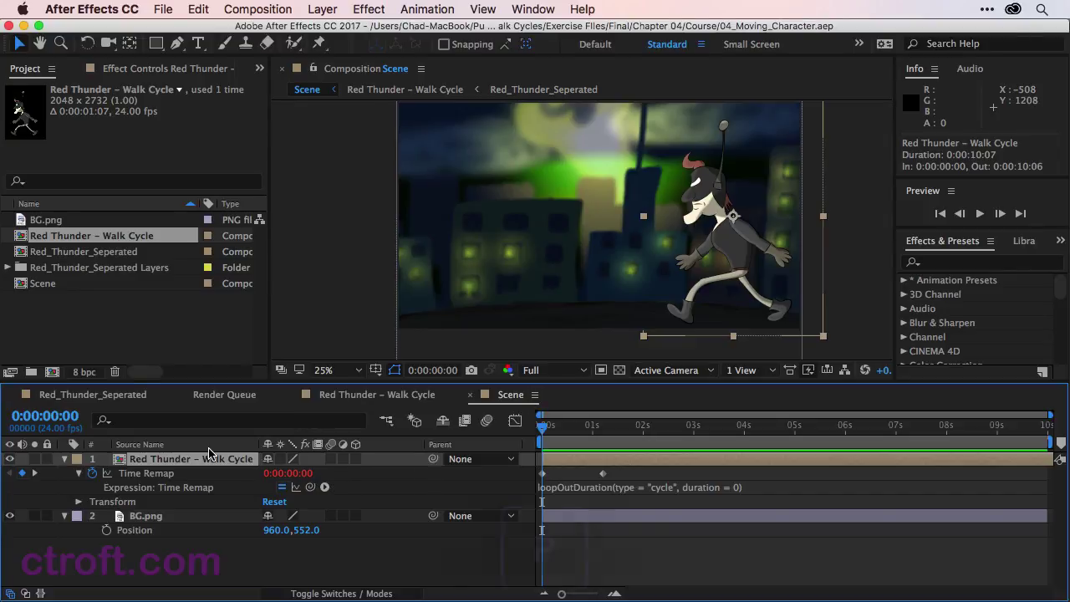
pyautogui.press('p')
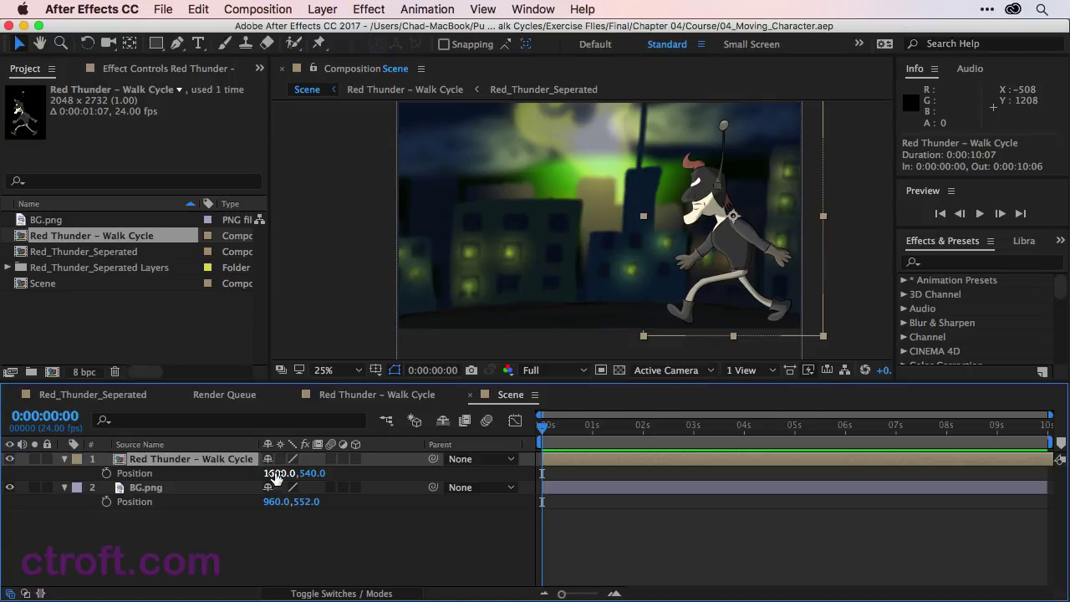
pyautogui.click(276, 474)
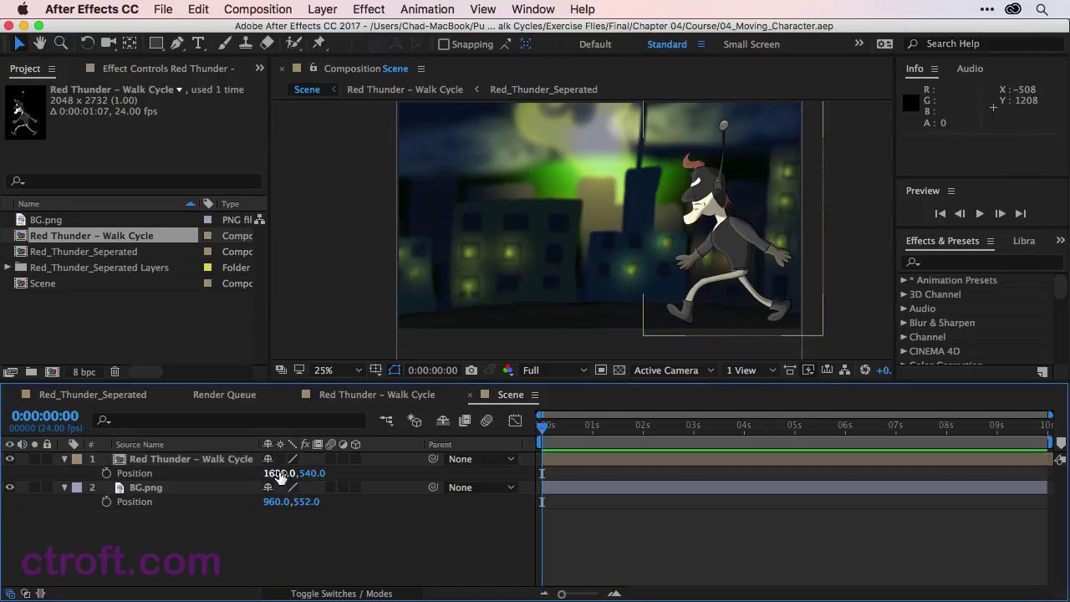
pyautogui.moveTo(286, 473); pyautogui.dragTo(871, 499)
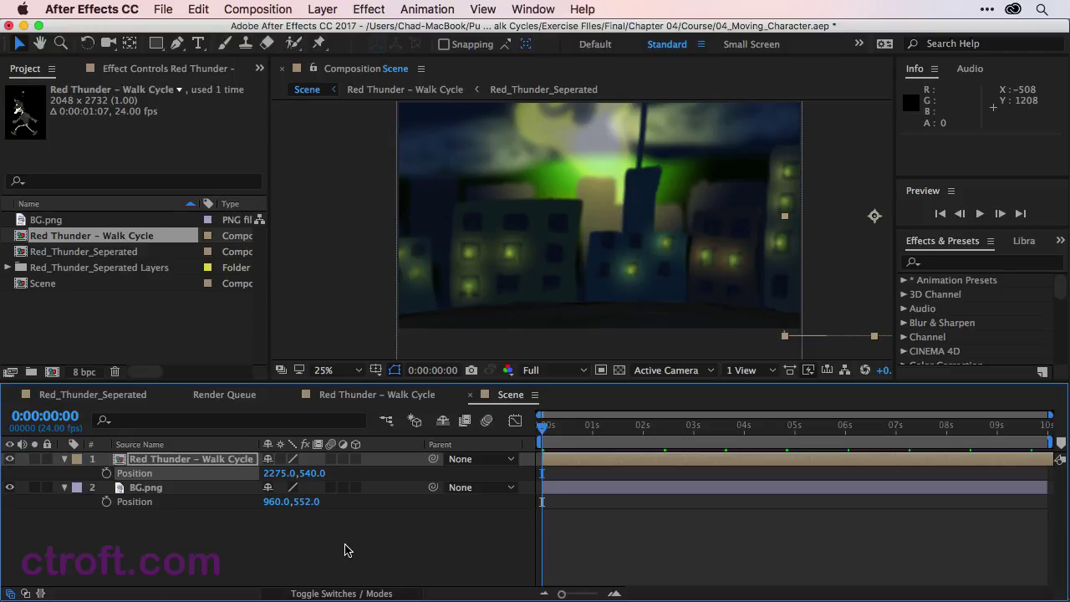
pyautogui.click(348, 550)
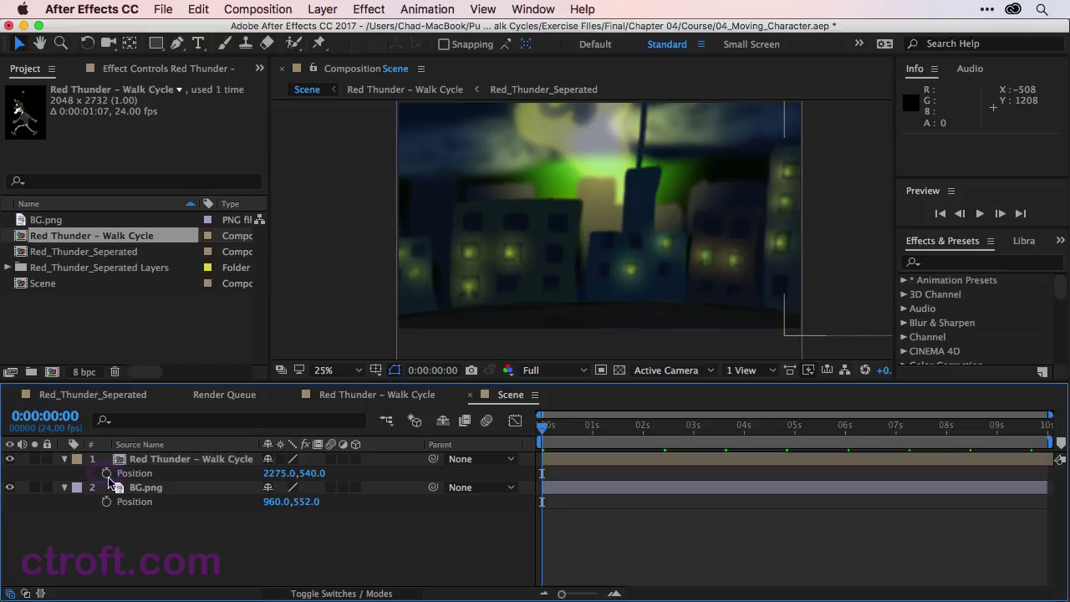
# Keyframe Position at 0s, then at 0:00:03:12 set Position X to -340 to exit left.
pyautogui.click(106, 473)
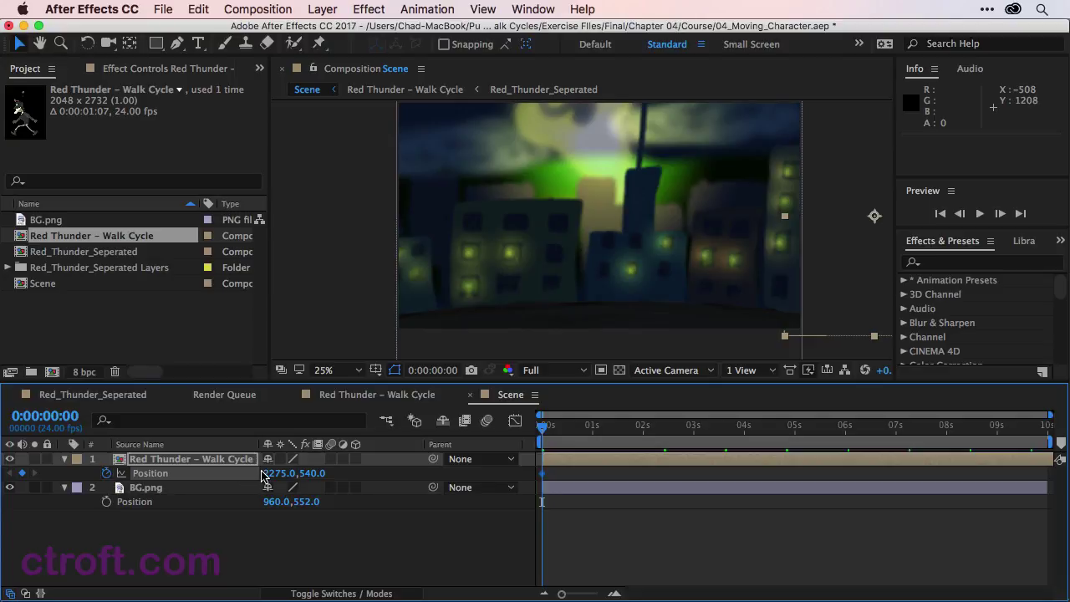
pyautogui.moveTo(542, 426); pyautogui.dragTo(720, 443)
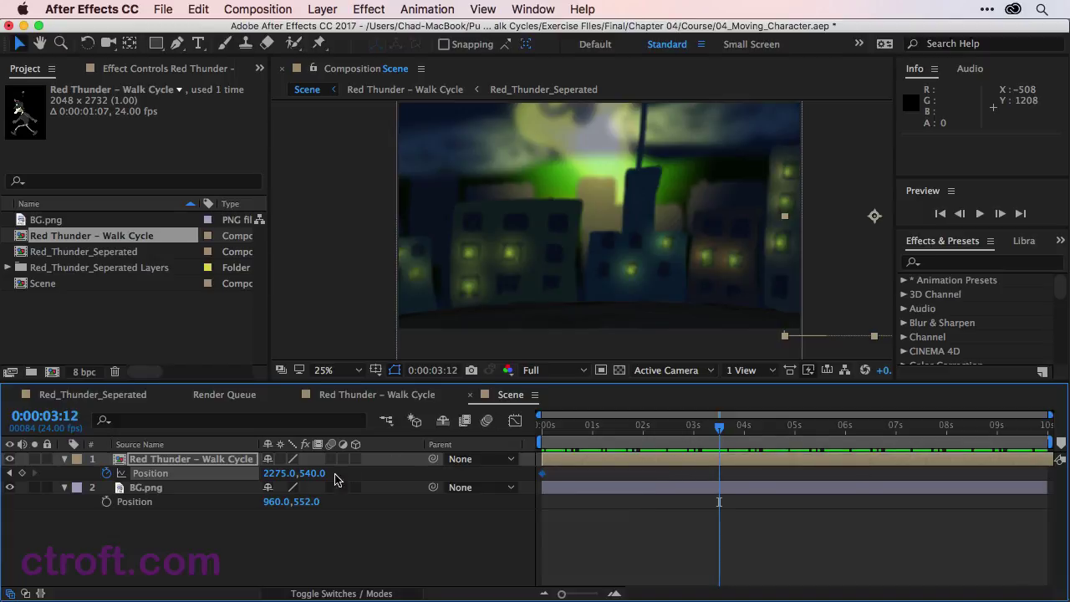
pyautogui.moveTo(282, 474); pyautogui.dragTo(8, 472)
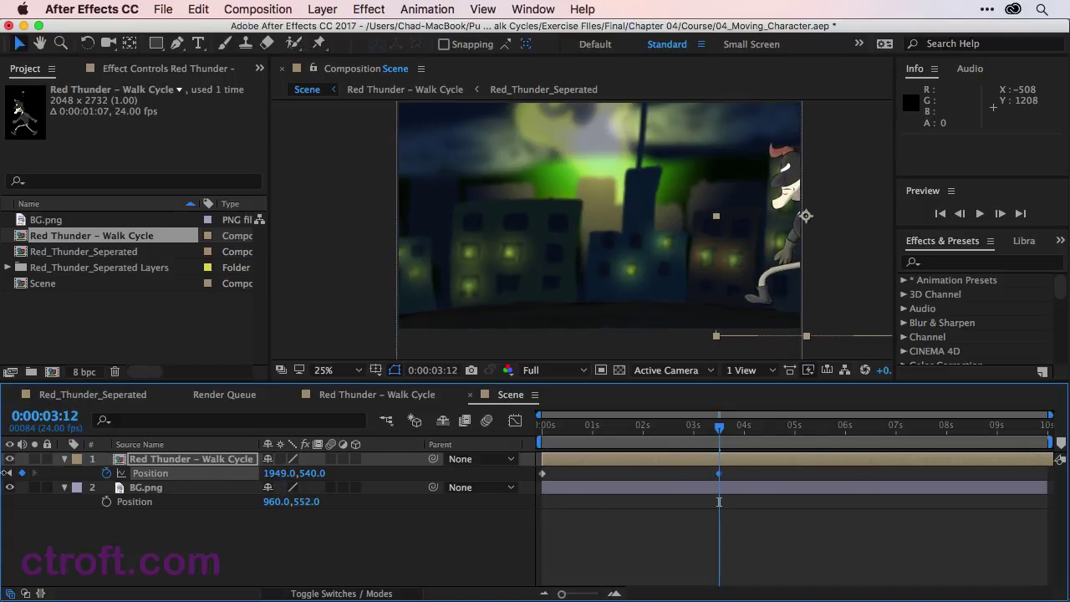
pyautogui.moveTo(270, 473); pyautogui.dragTo(4, 475)
pyautogui.moveTo(279, 474); pyautogui.dragTo(154, 476)
pyautogui.moveTo(275, 473); pyautogui.dragTo(211, 483)
pyautogui.click(339, 546)
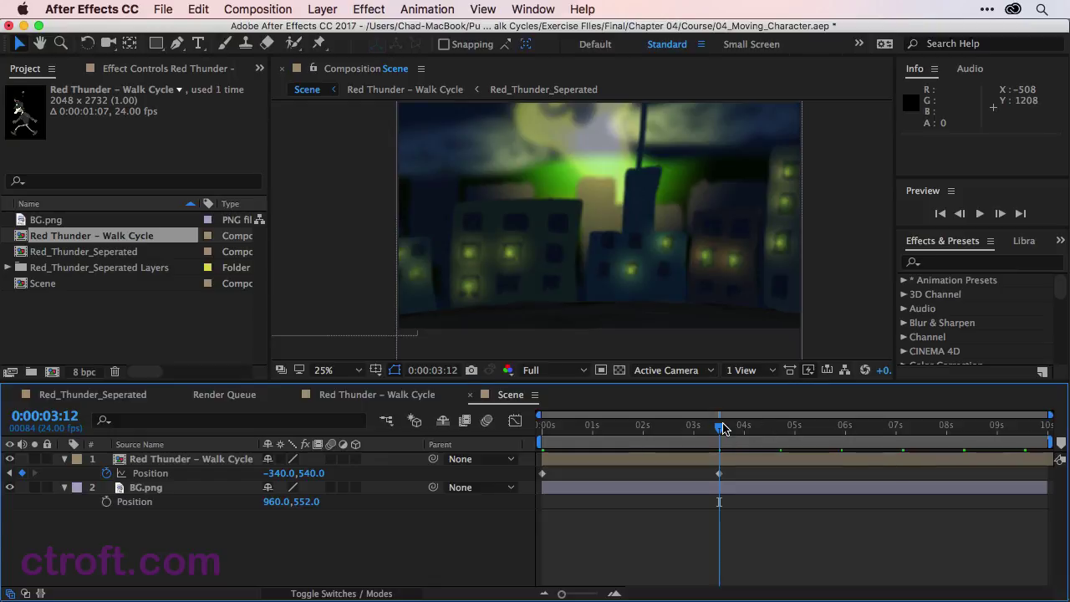
pyautogui.moveTo(724, 428); pyautogui.dragTo(527, 441)
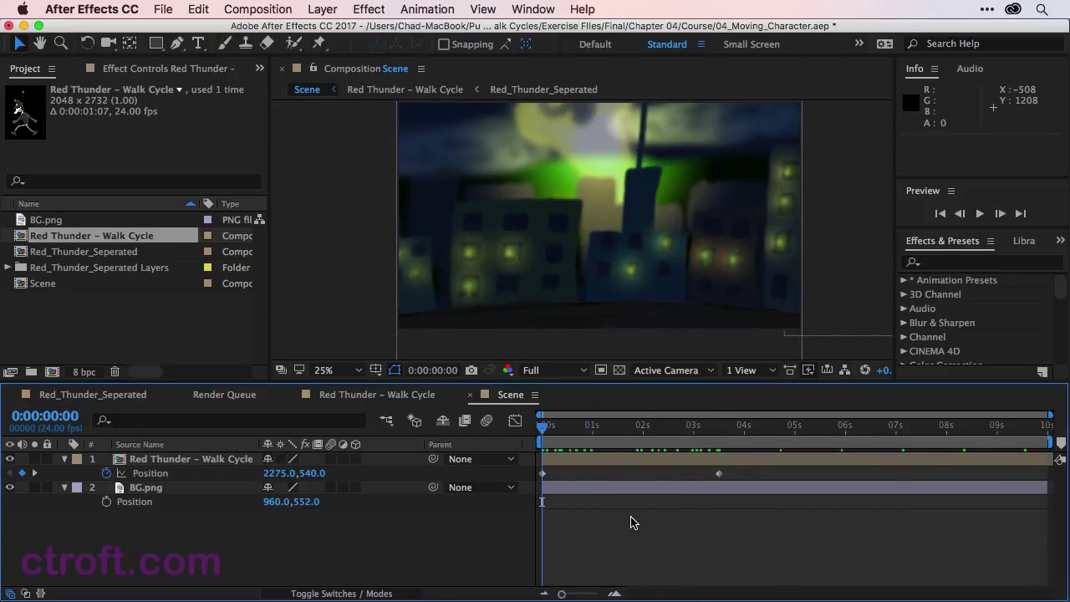
pyautogui.press('space')
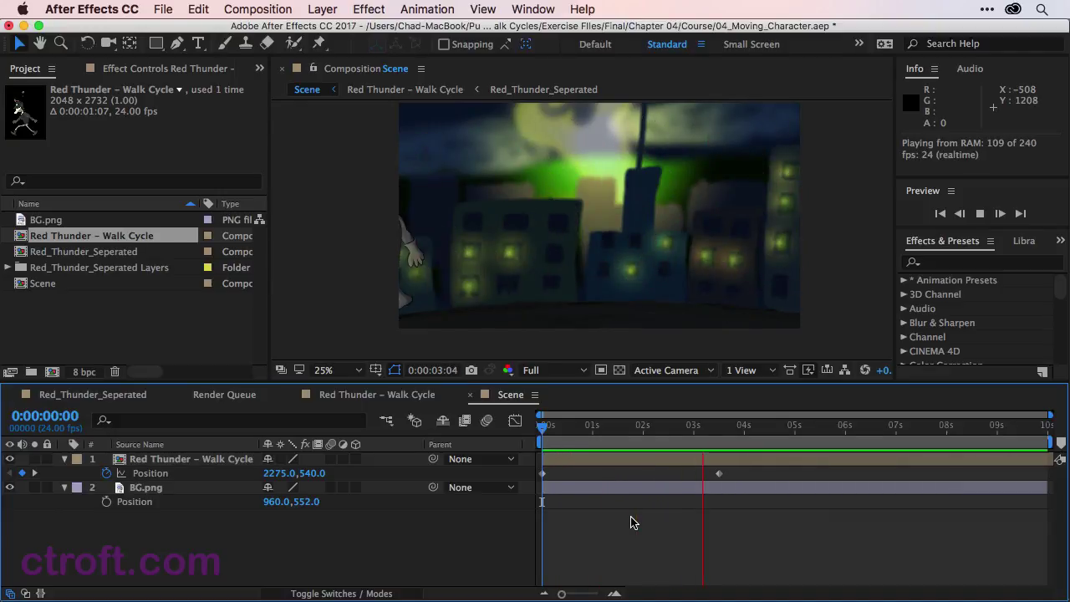
pyautogui.press('space')
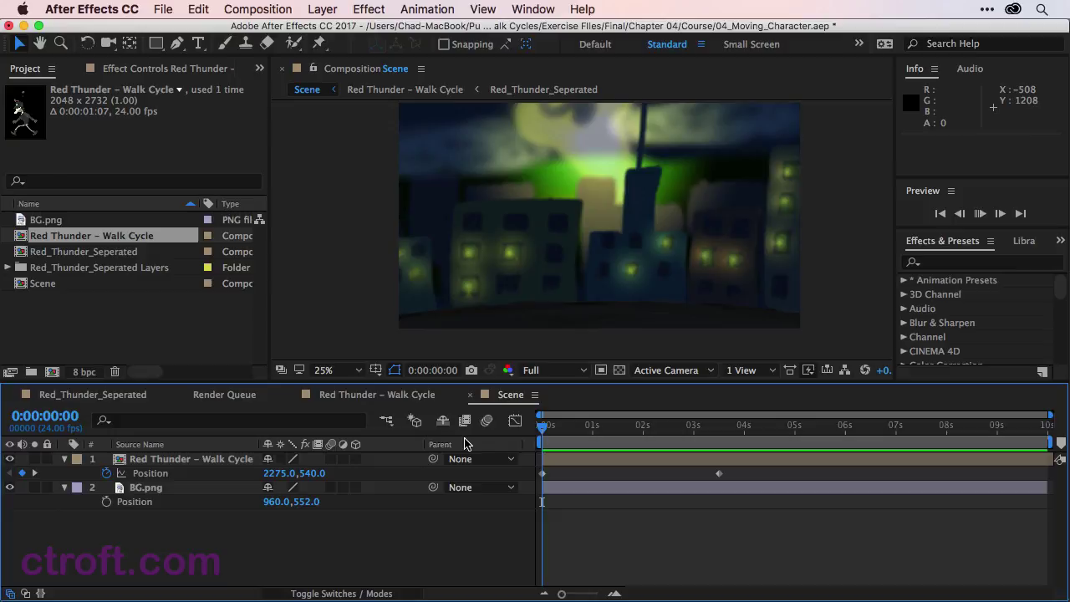
pyautogui.press('space')
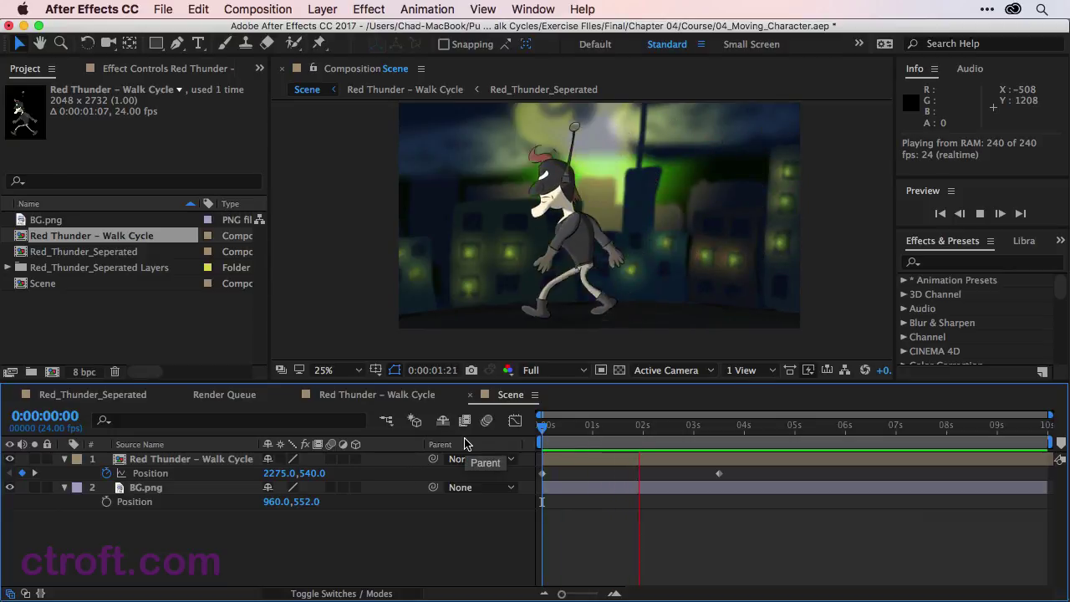
pyautogui.click(704, 432)
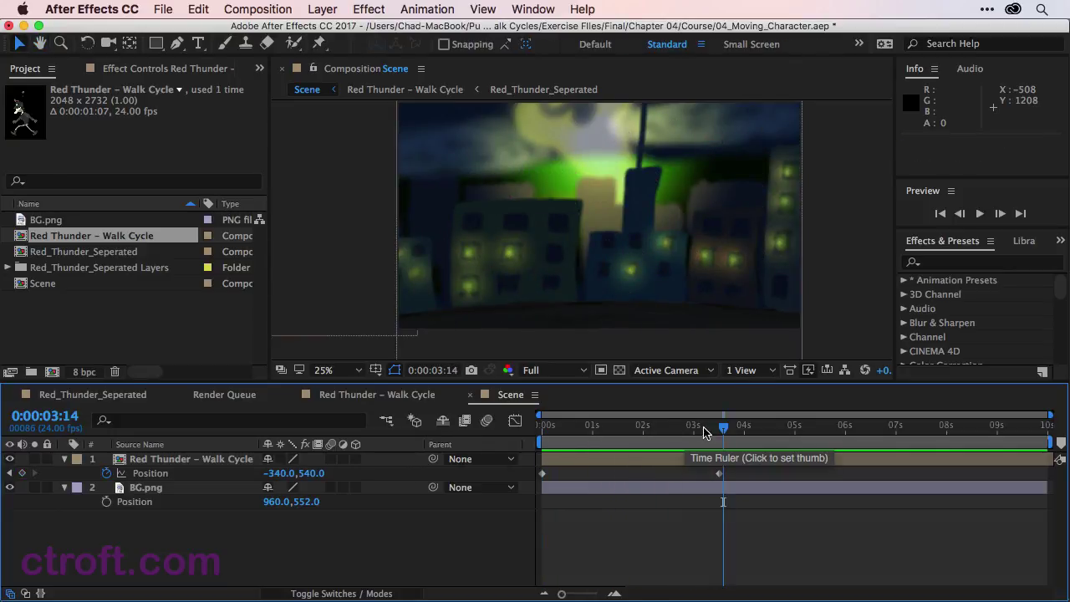
pyautogui.moveTo(704, 433); pyautogui.dragTo(560, 449)
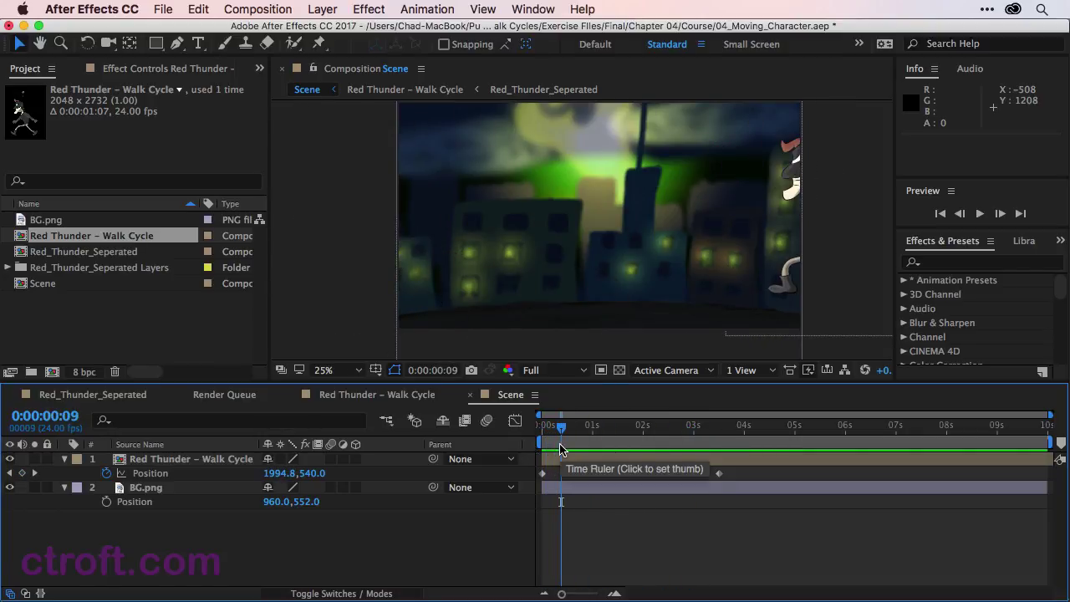
# Check the foot pose frame by frame and add a Position keyframe near 0:00:00:16.
pyautogui.press('pagedown')
pyautogui.press('pagedown')
pyautogui.press('pagedown')
pyautogui.press('pagedown')
pyautogui.press('pagedown')
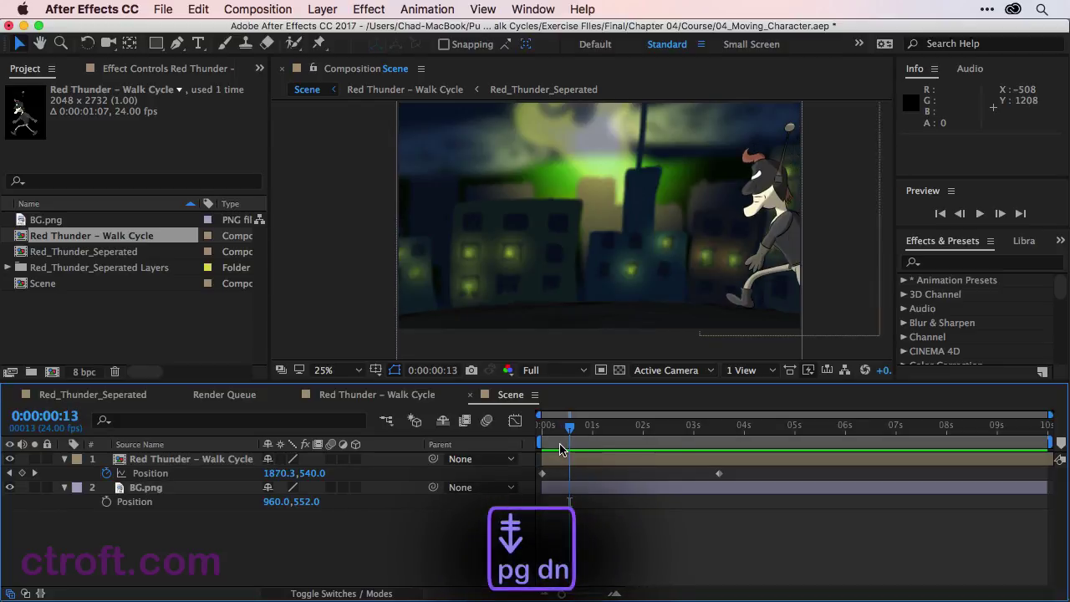
pyautogui.press('pagedown')
pyautogui.press('pagedown')
pyautogui.press('pagedown')
pyautogui.press('pageup')
pyautogui.press('pageup')
pyautogui.press('pageup')
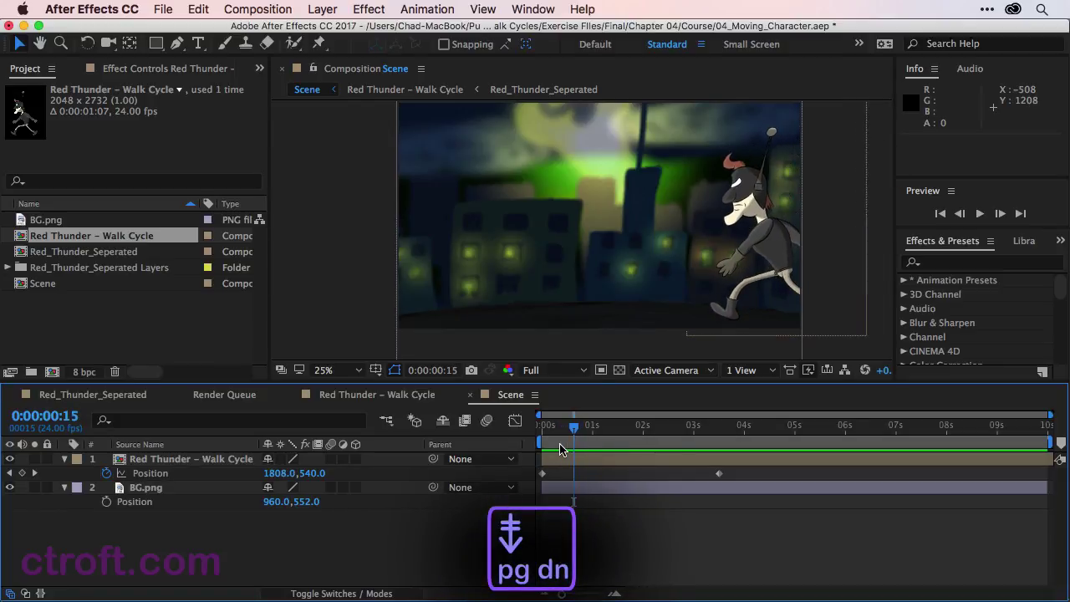
pyautogui.press('pagedown')
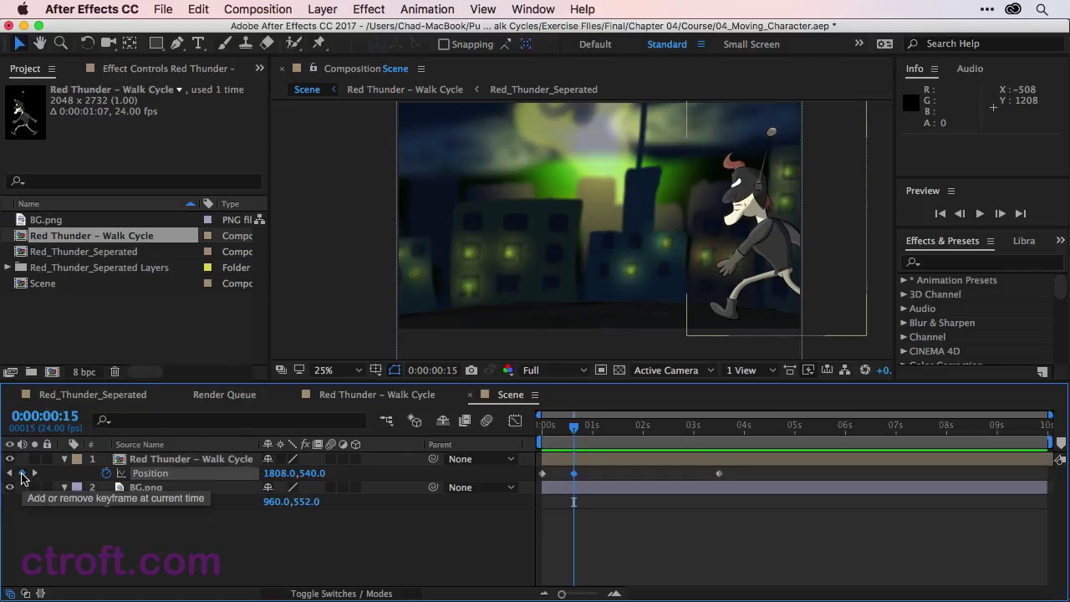
pyautogui.click(22, 473)
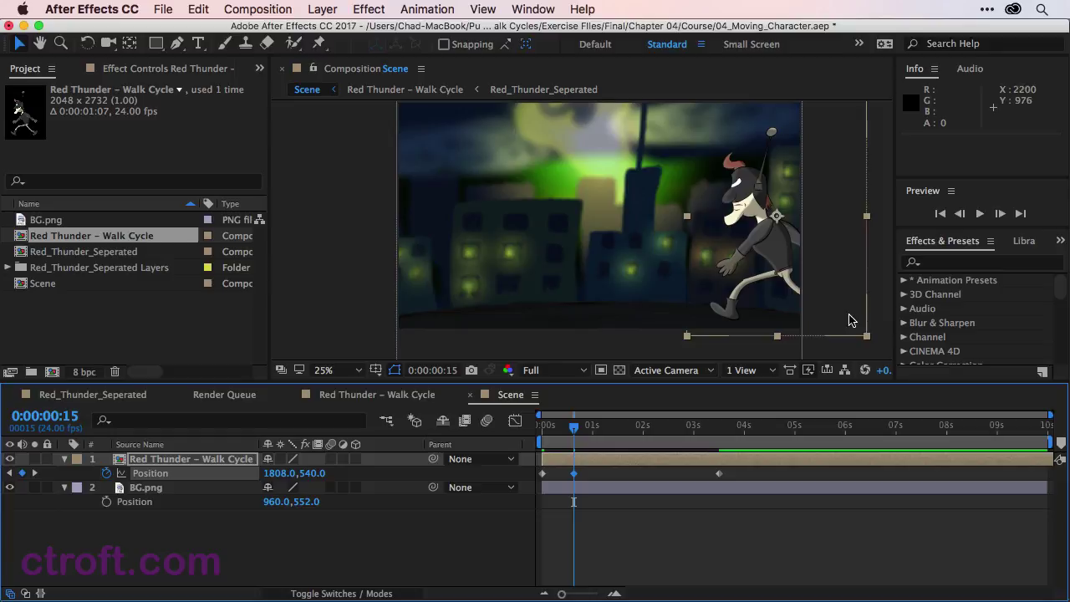
pyautogui.scroll(4, 765, 296)
pyautogui.scroll(-3, 748, 305)
pyautogui.hscroll(4, 747, 305)
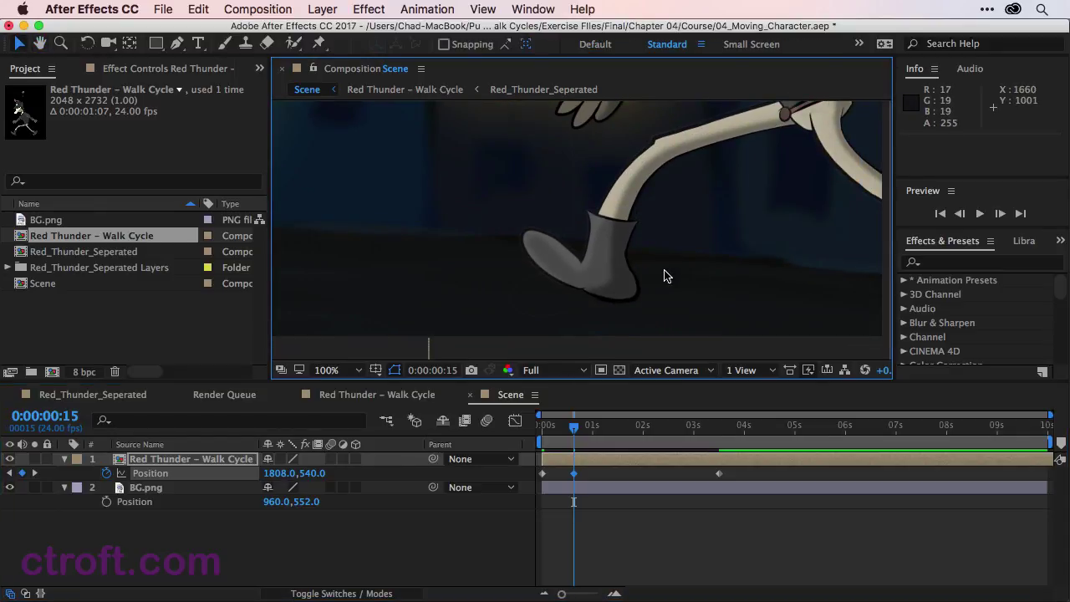
# Key Position X at 1389.4 on 0:00:01:04 so the planted foot doesn't slide.
pyautogui.press('space')
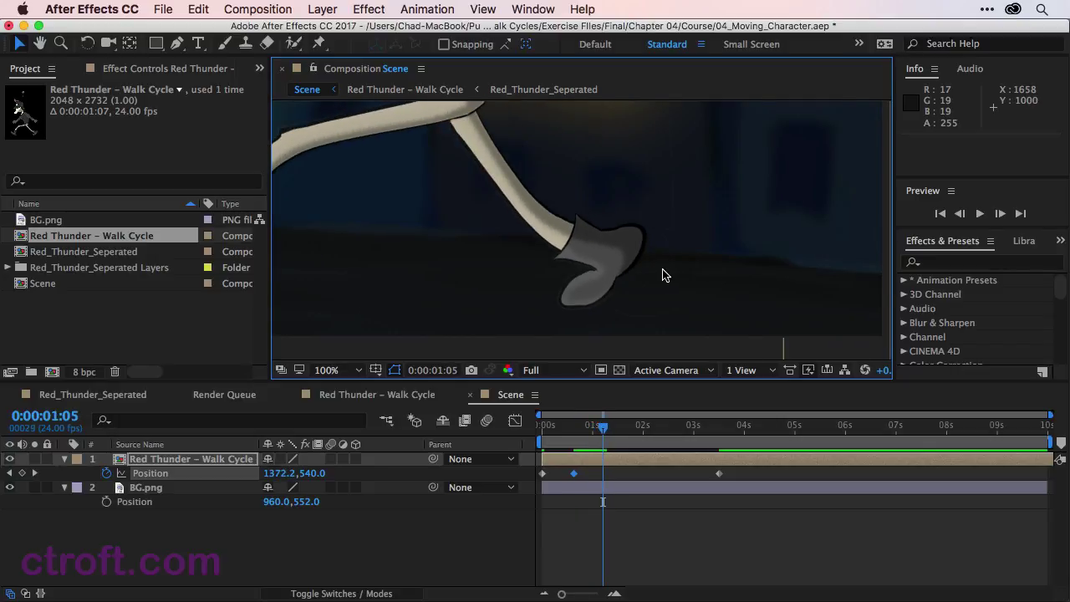
pyautogui.moveTo(266, 473); pyautogui.dragTo(271, 473)
pyautogui.press('pageup')
pyautogui.press('pageup')
pyautogui.press('pageup')
pyautogui.press('pageup')
pyautogui.press('pageup')
pyautogui.press('pageup')
pyautogui.press('pageup')
pyautogui.press('pageup')
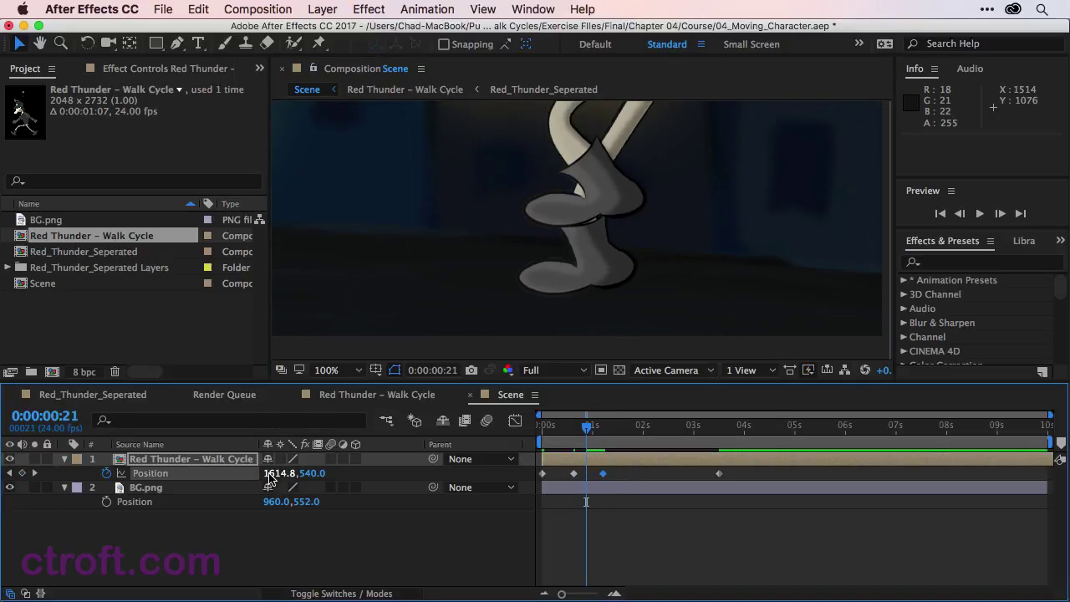
pyautogui.press('pageup')
pyautogui.press('pageup')
pyautogui.press('pageup')
pyautogui.press('pagedown')
pyautogui.press('pagedown')
pyautogui.press('pagedown')
pyautogui.press('pagedown')
pyautogui.press('pagedown')
pyautogui.press('pagedown')
pyautogui.press('pagedown')
pyautogui.press('pagedown')
pyautogui.press('pagedown')
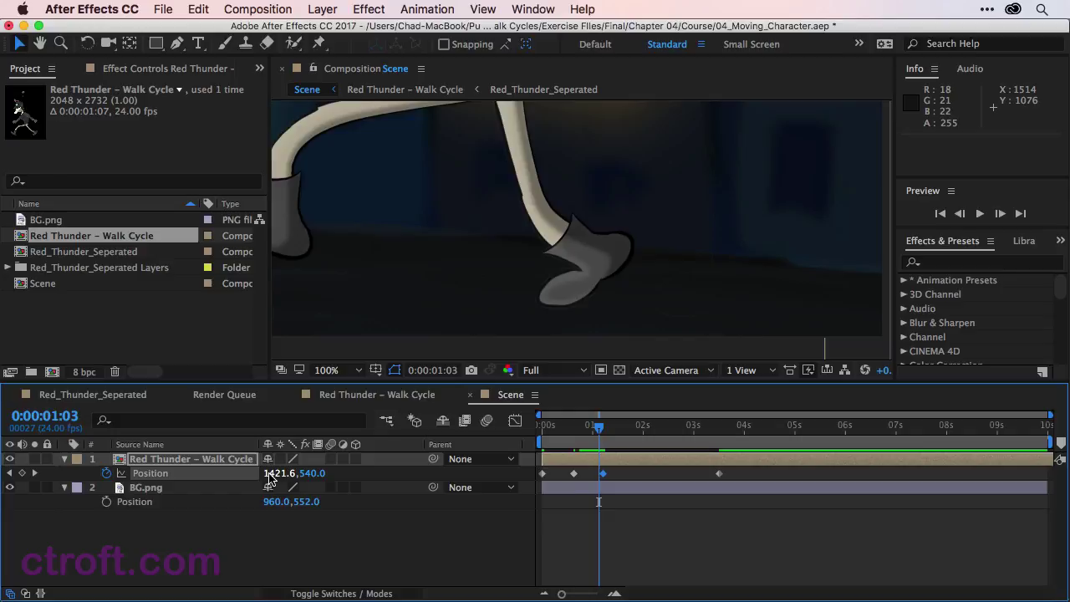
pyautogui.press('pagedown')
pyautogui.press('pageup')
pyautogui.press('pageup')
pyautogui.press('pageup')
pyautogui.press('pageup')
pyautogui.press('pageup')
pyautogui.press('pageup')
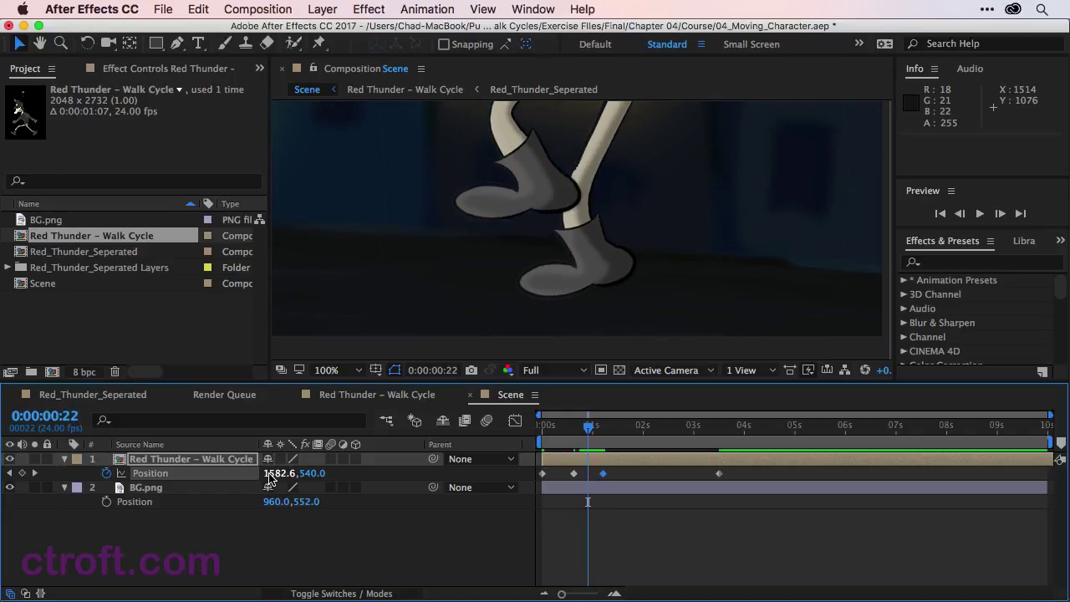
pyautogui.press('pageup')
pyautogui.press('pageup')
pyautogui.press('pageup')
pyautogui.press('pageup')
pyautogui.press('pageup')
pyautogui.press('pageup')
pyautogui.press('pageup')
pyautogui.press('pageup')
pyautogui.press('pagedown')
pyautogui.press('pagedown')
pyautogui.press('pagedown')
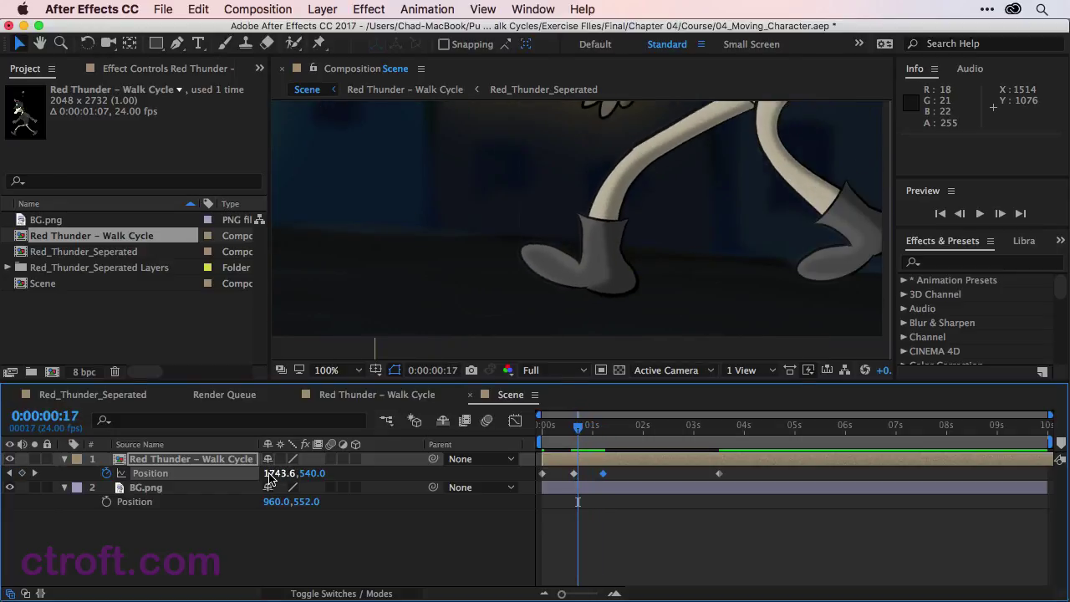
pyautogui.press('pagedown')
pyautogui.press('pagedown')
pyautogui.press('pagedown')
pyautogui.press('pagedown')
pyautogui.press('pagedown')
pyautogui.press('pagedown')
pyautogui.press('pagedown')
pyautogui.press('pagedown')
pyautogui.press('pagedown')
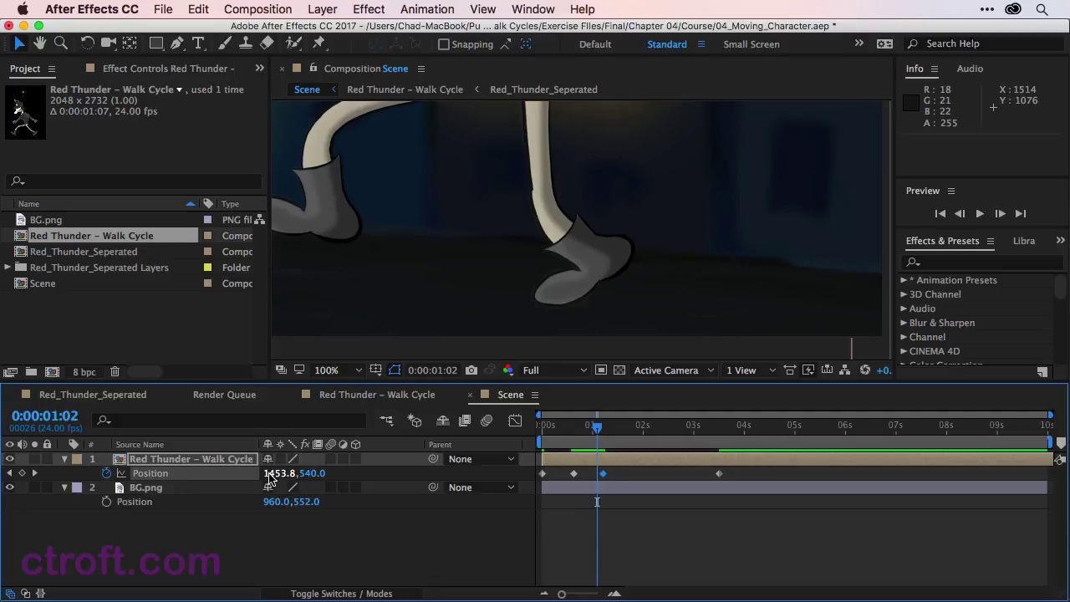
pyautogui.press('pageup')
pyautogui.press('pageup')
pyautogui.press('pageup')
pyautogui.press('pageup')
pyautogui.press('pageup')
pyautogui.press('pageup')
pyautogui.press('pageup')
pyautogui.press('pageup')
pyautogui.press('pageup')
pyautogui.press('pageup')
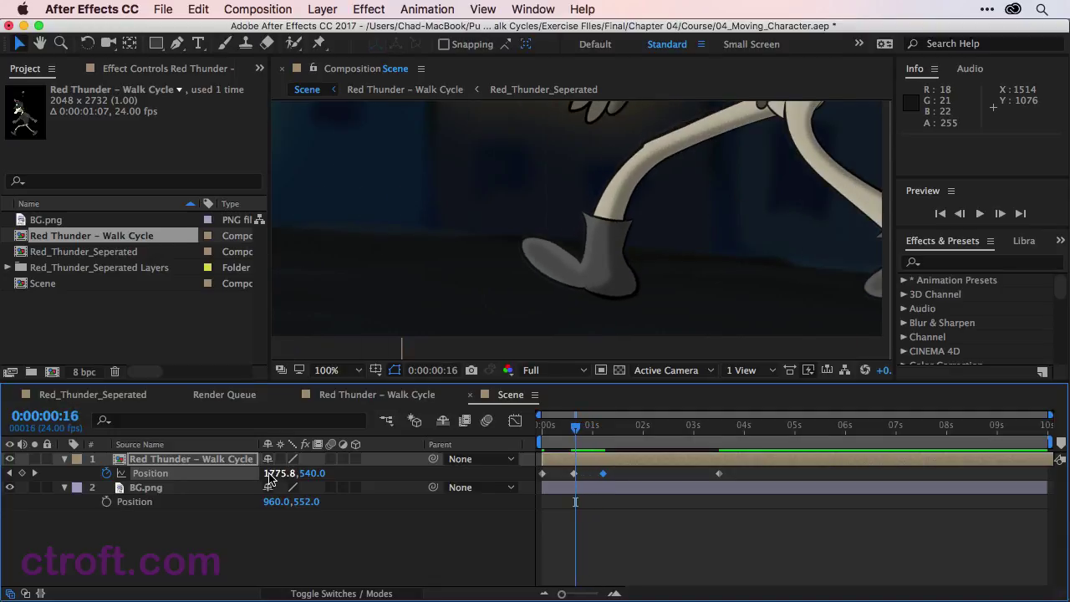
pyautogui.press('pagedown')
pyautogui.press('pagedown')
pyautogui.press('pagedown')
pyautogui.press('pagedown')
pyautogui.press('pagedown')
pyautogui.press('pagedown')
pyautogui.press('pagedown')
pyautogui.press('pagedown')
pyautogui.press('pagedown')
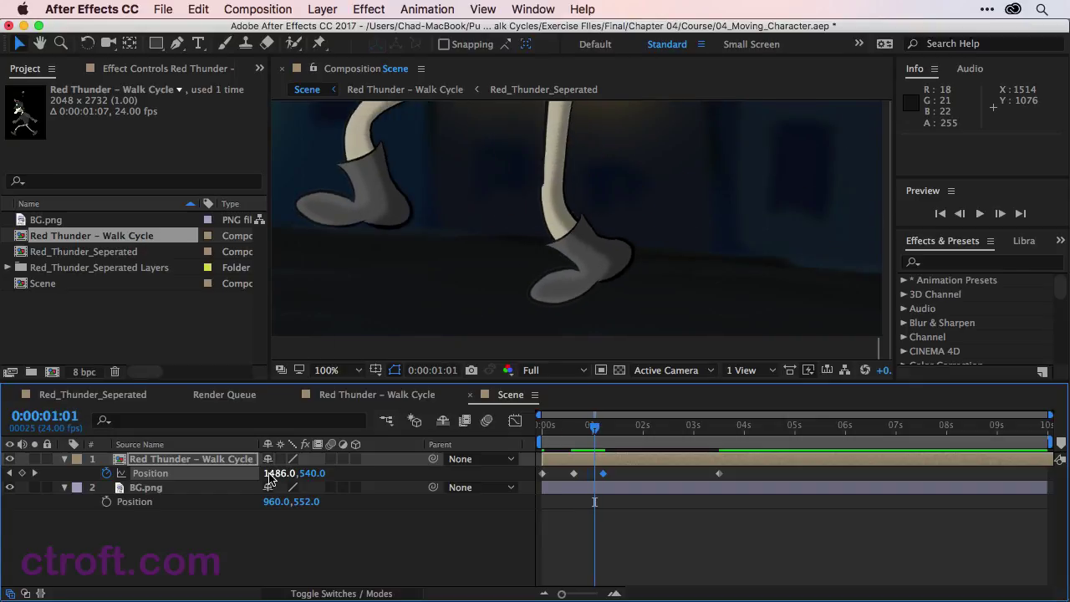
pyautogui.press('pagedown')
pyautogui.press('pagedown')
pyautogui.press('pagedown')
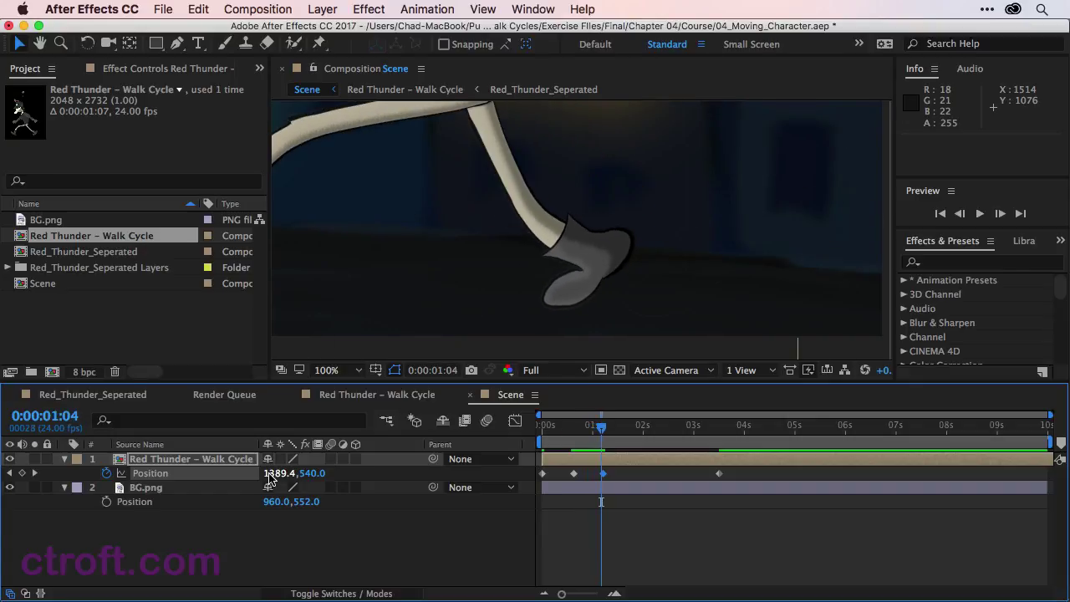
pyautogui.moveTo(363, 287); pyautogui.dragTo(748, 294)
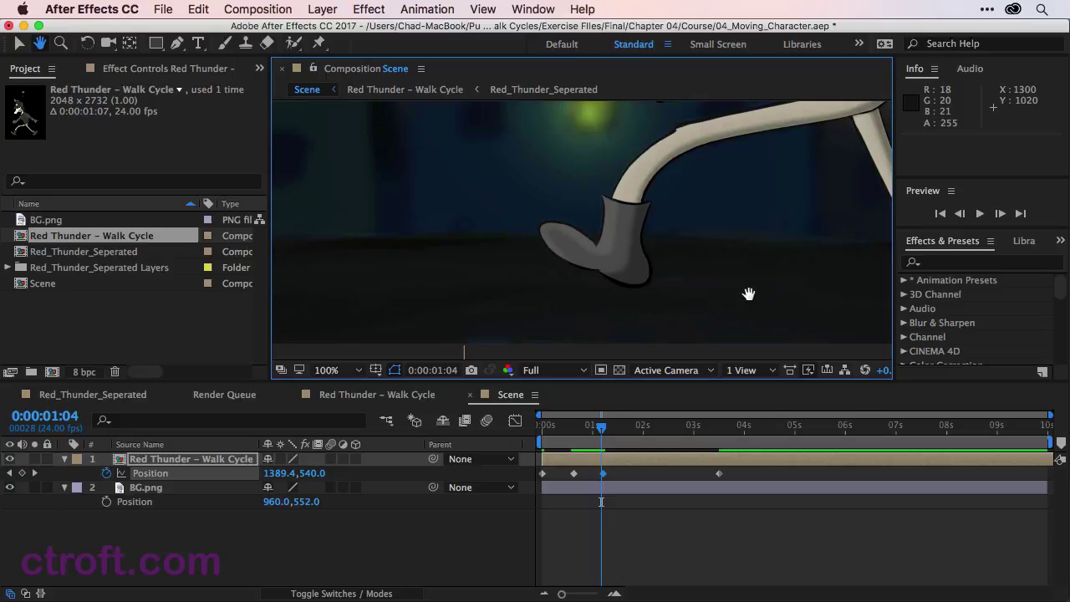
# Nudge Position X left near 0:00:01:20 to keep the planted foot fixed.
pyautogui.press('pagedown')
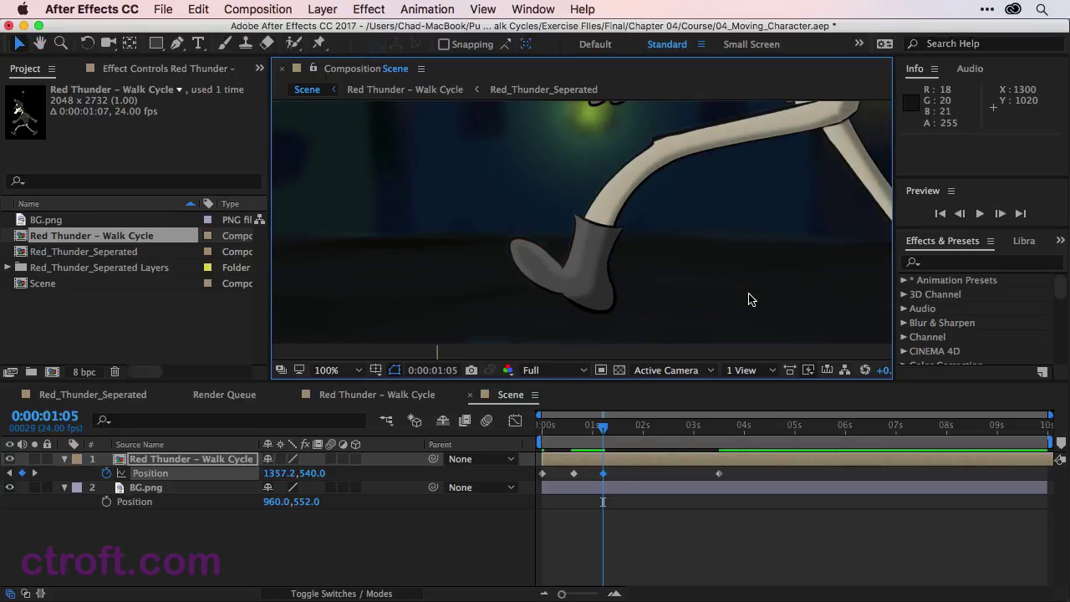
pyautogui.press('space')
pyautogui.press('space')
pyautogui.press('space')
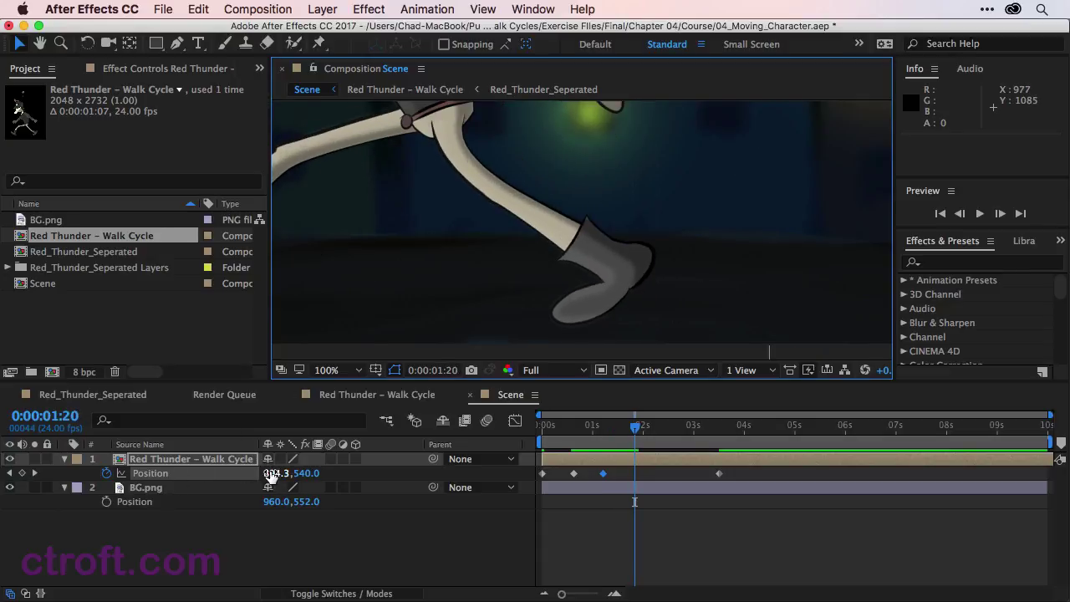
pyautogui.moveTo(271, 475); pyautogui.dragTo(262, 475)
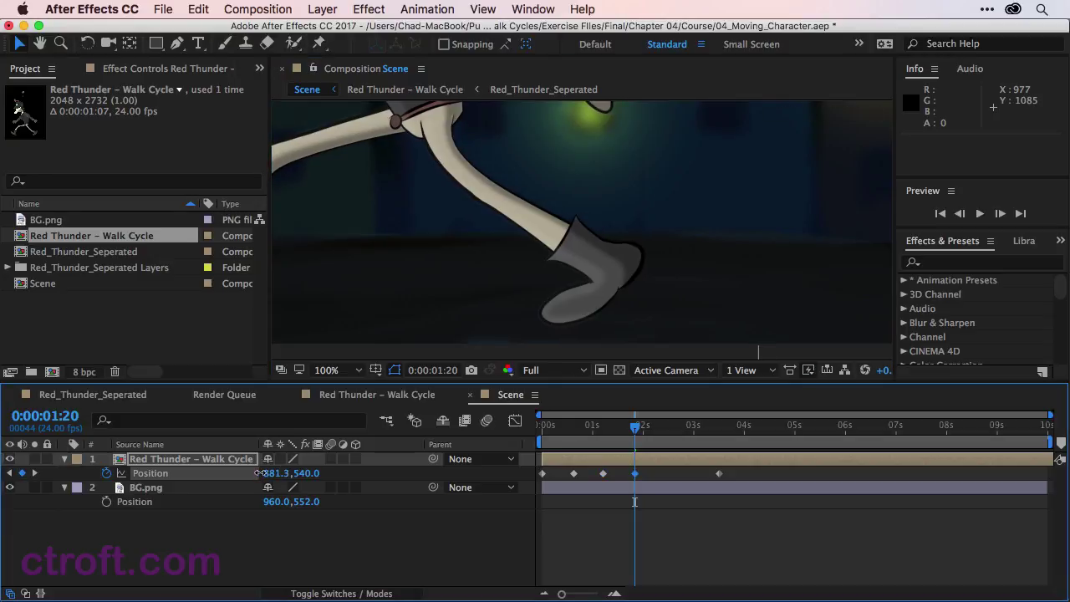
pyautogui.press('pageup')
pyautogui.press('pageup')
pyautogui.press('pageup')
pyautogui.press('pageup')
pyautogui.press('pageup')
pyautogui.press('pageup')
pyautogui.press('pageup')
pyautogui.press('pageup')
pyautogui.press('pageup')
pyautogui.press('pageup')
pyautogui.press('pageup')
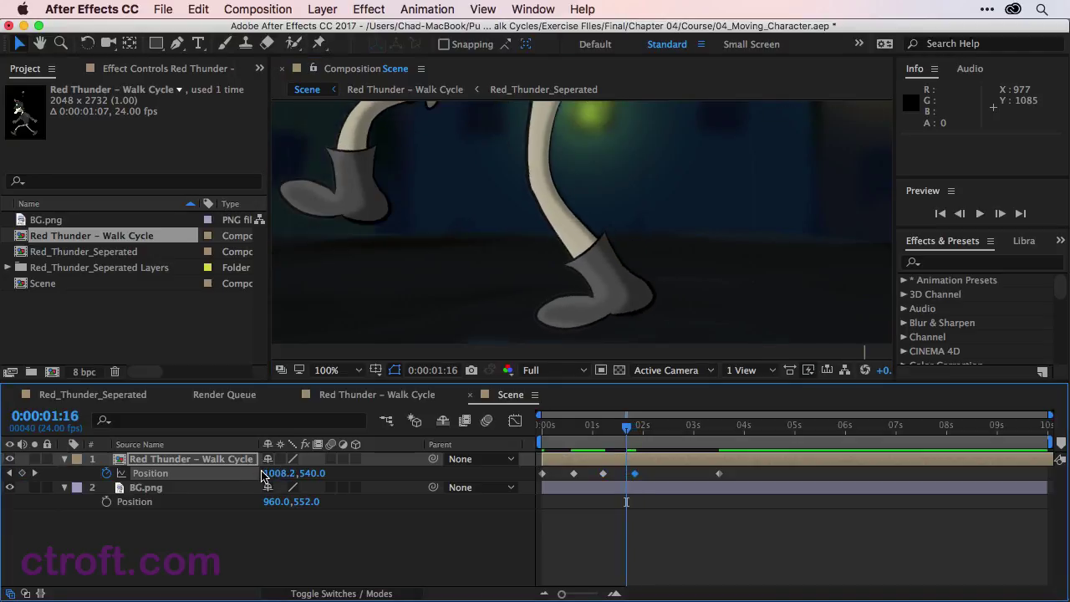
pyautogui.press('pageup')
pyautogui.press('pagedown')
pyautogui.press('pagedown')
pyautogui.press('pagedown')
pyautogui.press('pagedown')
pyautogui.press('pagedown')
pyautogui.press('pagedown')
pyautogui.press('pagedown')
pyautogui.press('pagedown')
pyautogui.press('pagedown')
pyautogui.press('pagedown')
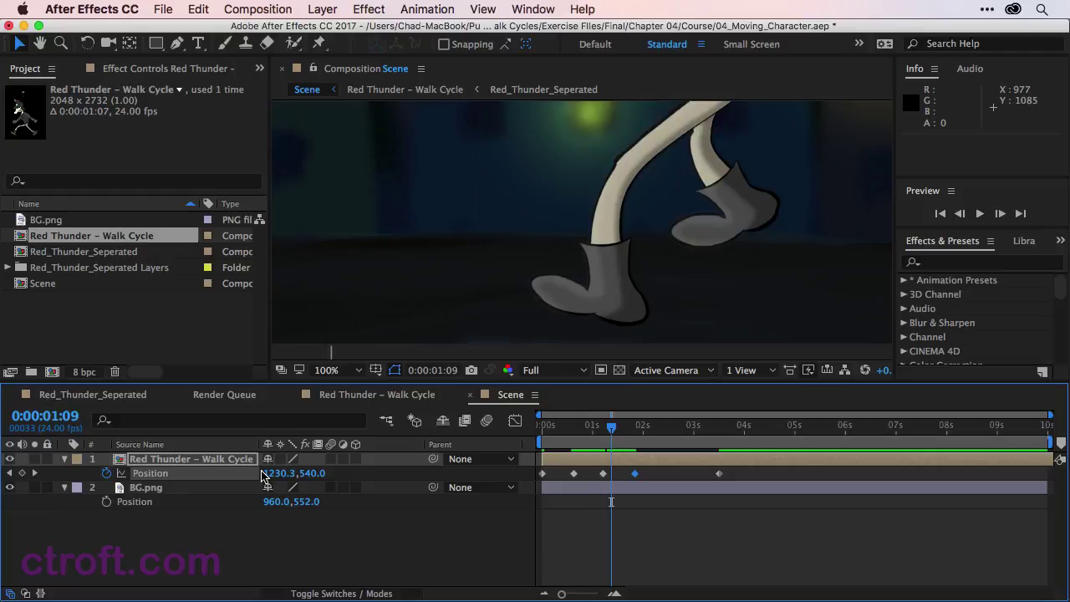
# Add a Position keyframe near 0:00:02:10, shifting the character left to pin the foot.
pyautogui.press('pagedown')
pyautogui.press('pagedown')
pyautogui.press('pagedown')
pyautogui.press('pagedown')
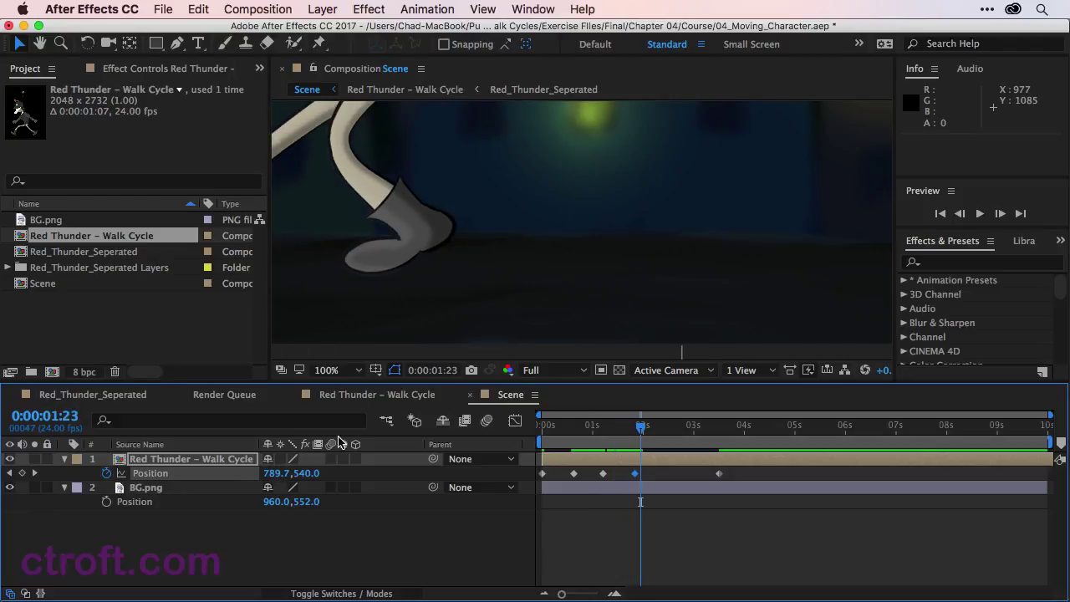
pyautogui.press('pagedown')
pyautogui.press('pagedown')
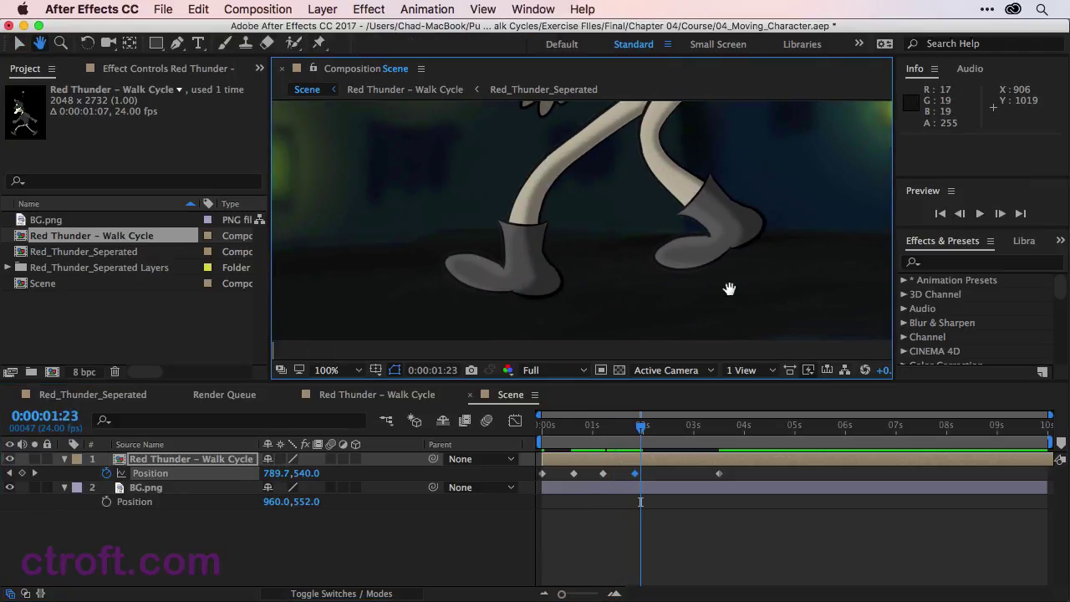
pyautogui.press('pagedown')
pyautogui.press('pagedown')
pyautogui.press('pagedown')
pyautogui.press('pagedown')
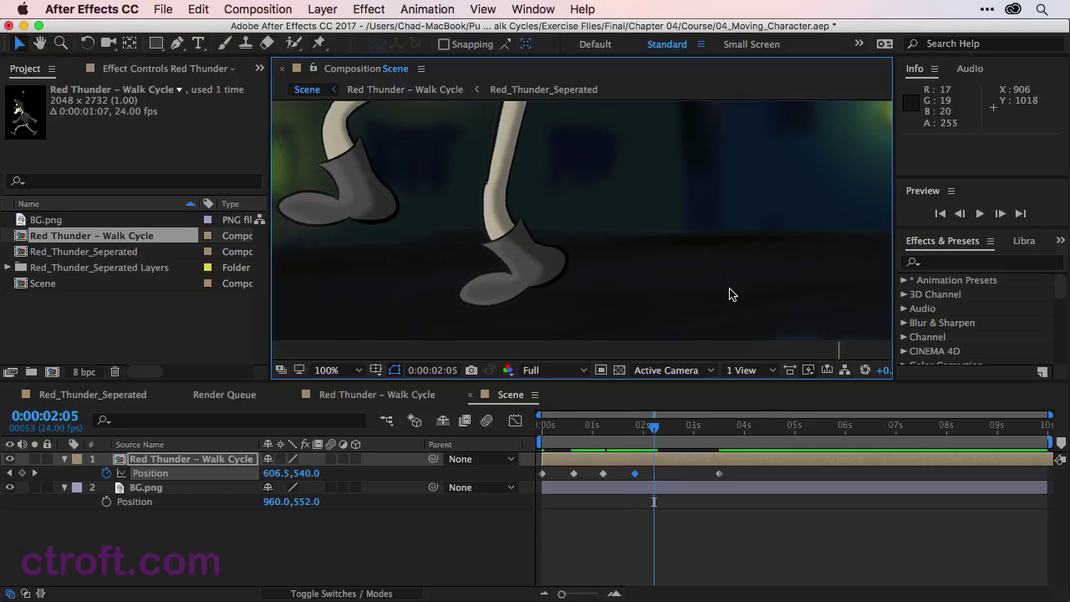
pyautogui.press('pageup')
pyautogui.press('pageup')
pyautogui.press('pageup')
pyautogui.press('pageup')
pyautogui.press('pageup')
pyautogui.press('pageup')
pyautogui.press('pagedown')
pyautogui.press('pagedown')
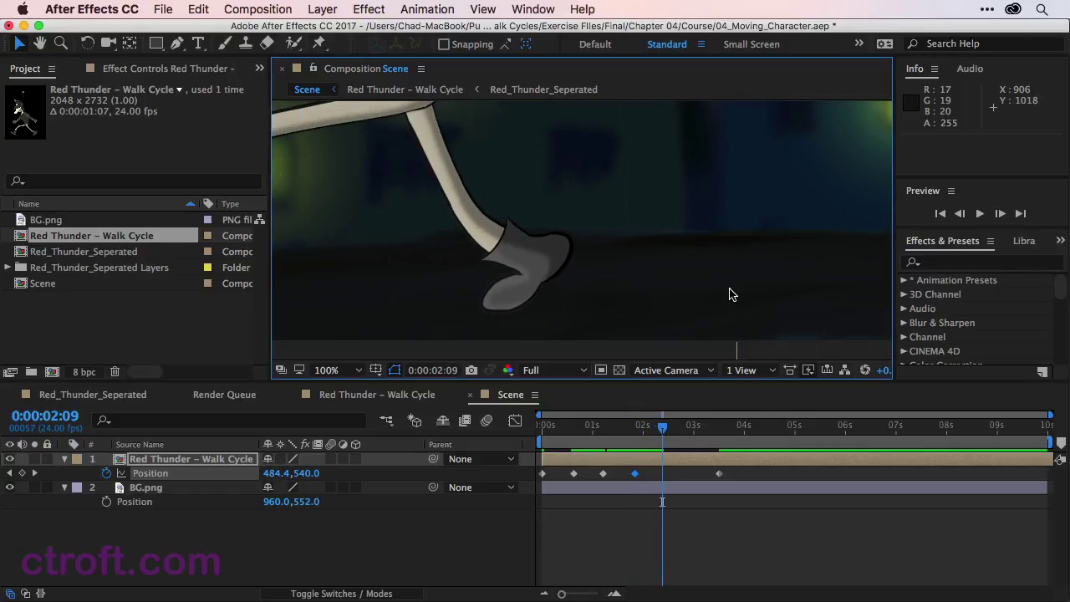
pyautogui.press('pagedown')
pyautogui.press('pageup')
pyautogui.press('pagedown')
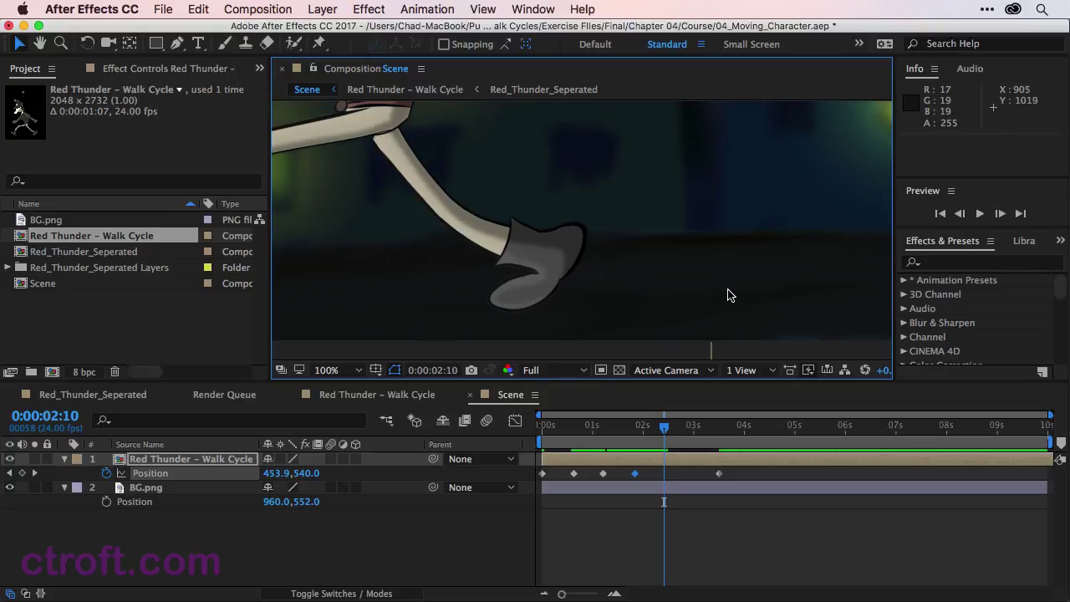
pyautogui.click(473, 549)
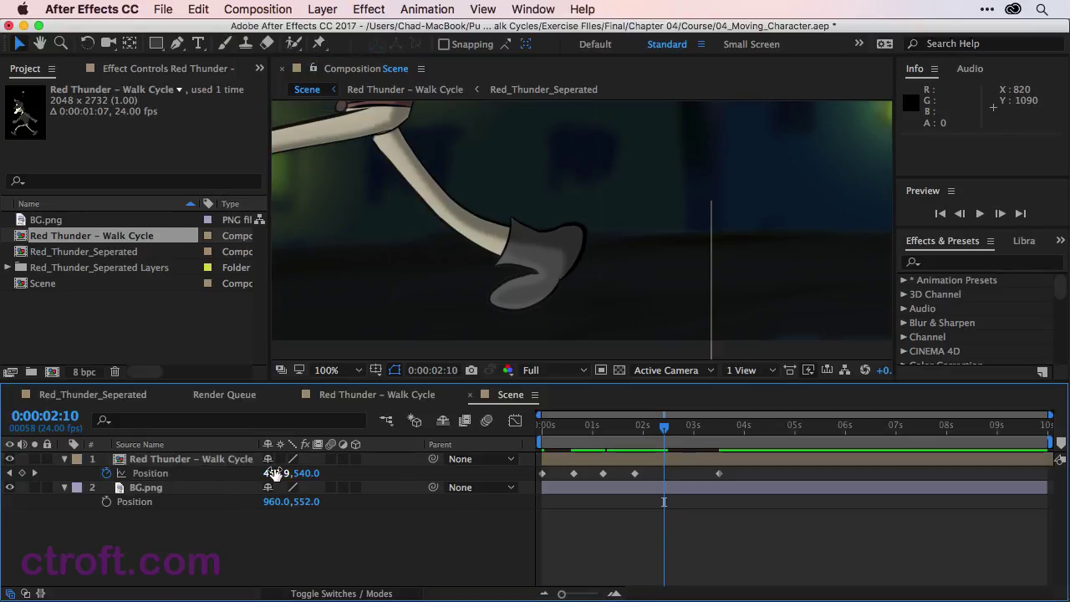
pyautogui.moveTo(275, 473); pyautogui.dragTo(262, 477)
pyautogui.press('pageup')
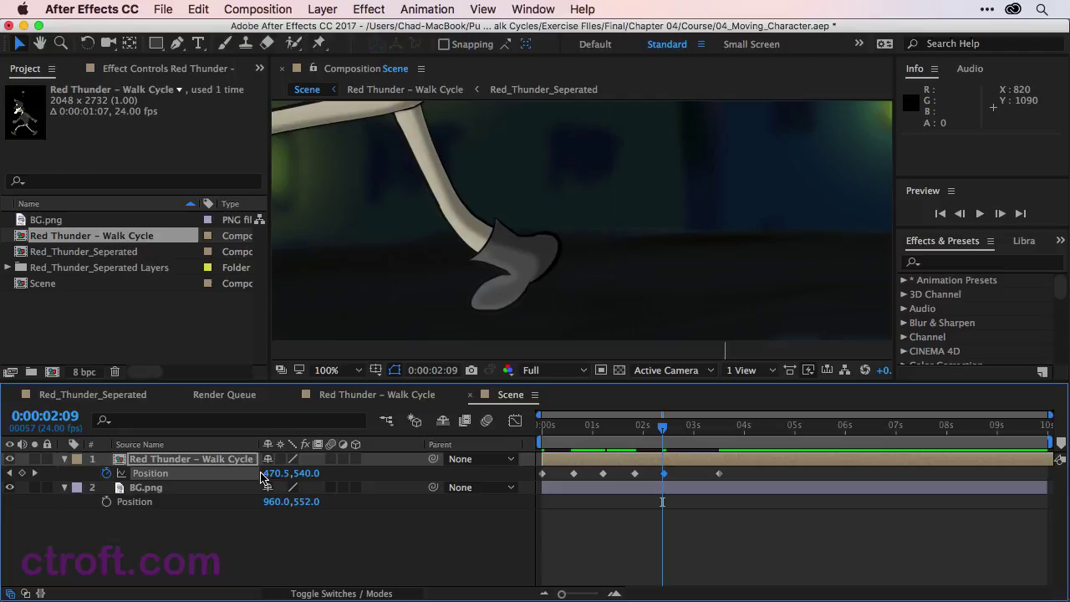
pyautogui.press('pageup')
pyautogui.press('pageup')
pyautogui.press('pageup')
pyautogui.press('pageup')
pyautogui.press('pageup')
pyautogui.press('pageup')
pyautogui.press('pageup')
pyautogui.press('pageup')
pyautogui.press('pageup')
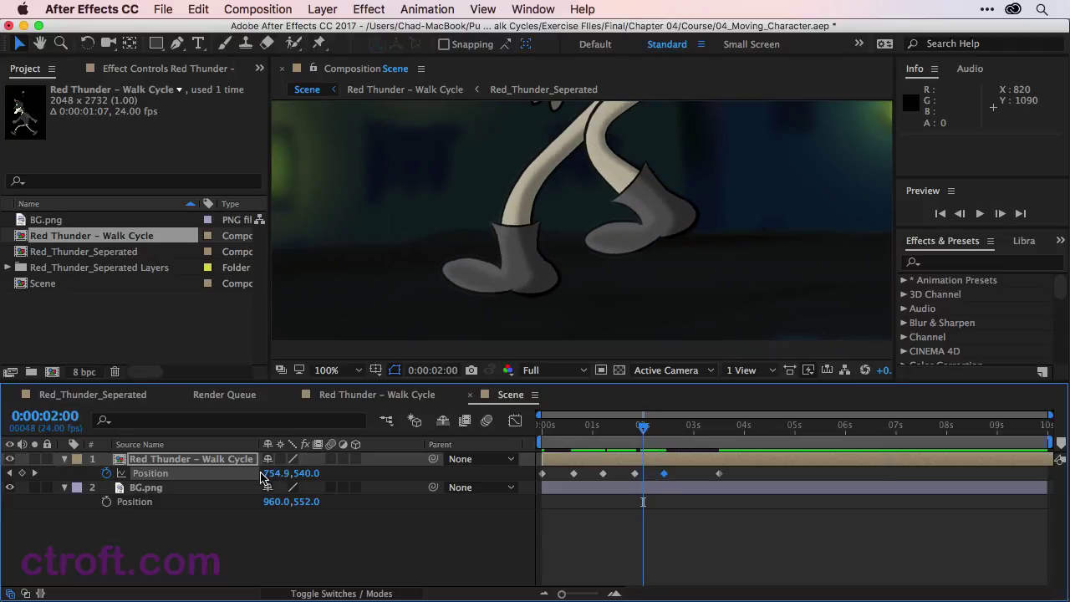
# Key Position at 0:00:03:01 to -33.5,540 so the foot stays planted.
pyautogui.press('pagedown')
pyautogui.press('pagedown')
pyautogui.press('pagedown')
pyautogui.press('pagedown')
pyautogui.press('pagedown')
pyautogui.press('pagedown')
pyautogui.press('pagedown')
pyautogui.press('pagedown')
pyautogui.press('pagedown')
pyautogui.press('pagedown')
pyautogui.press('pagedown')
pyautogui.press('pagedown')
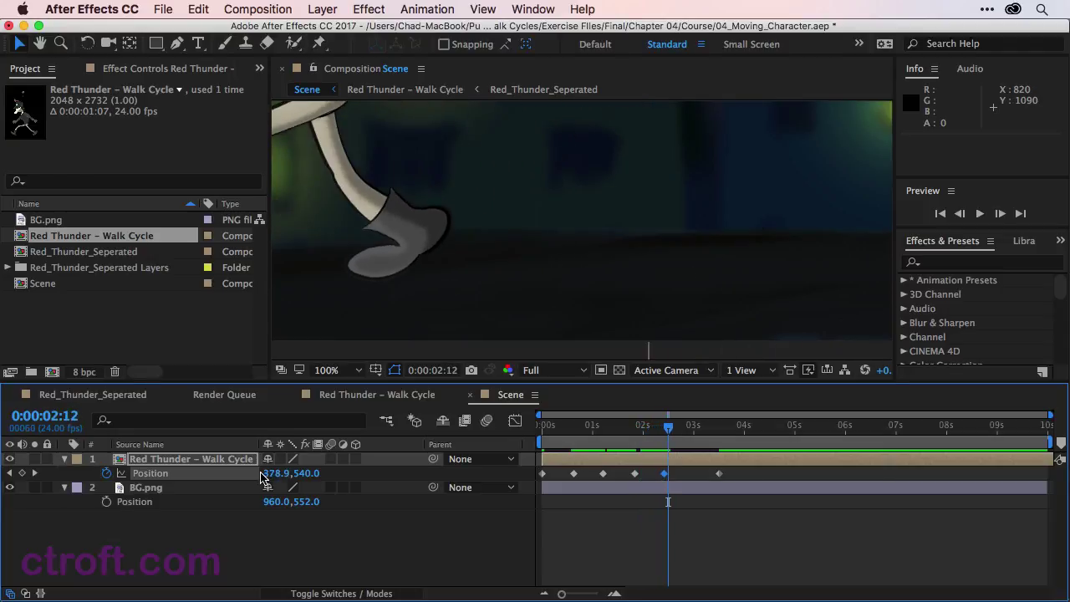
pyautogui.press('pagedown')
pyautogui.press('pagedown')
pyautogui.press('pagedown')
pyautogui.press('pagedown')
pyautogui.press('pagedown')
pyautogui.press('pagedown')
pyautogui.press('pagedown')
pyautogui.press('pagedown')
pyautogui.press('pagedown')
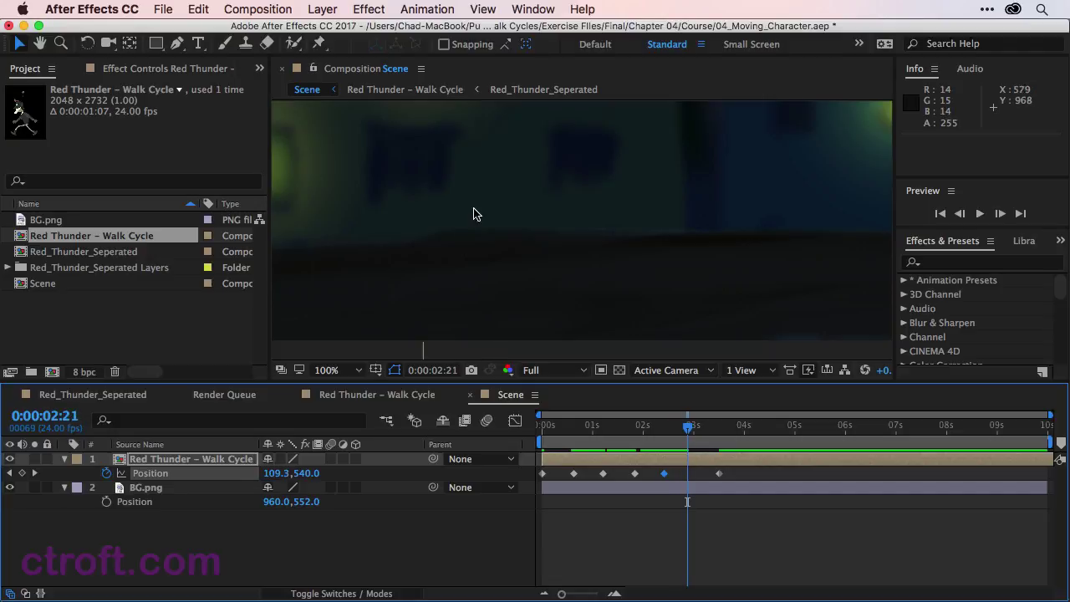
pyautogui.press('pageup')
pyautogui.press('pageup')
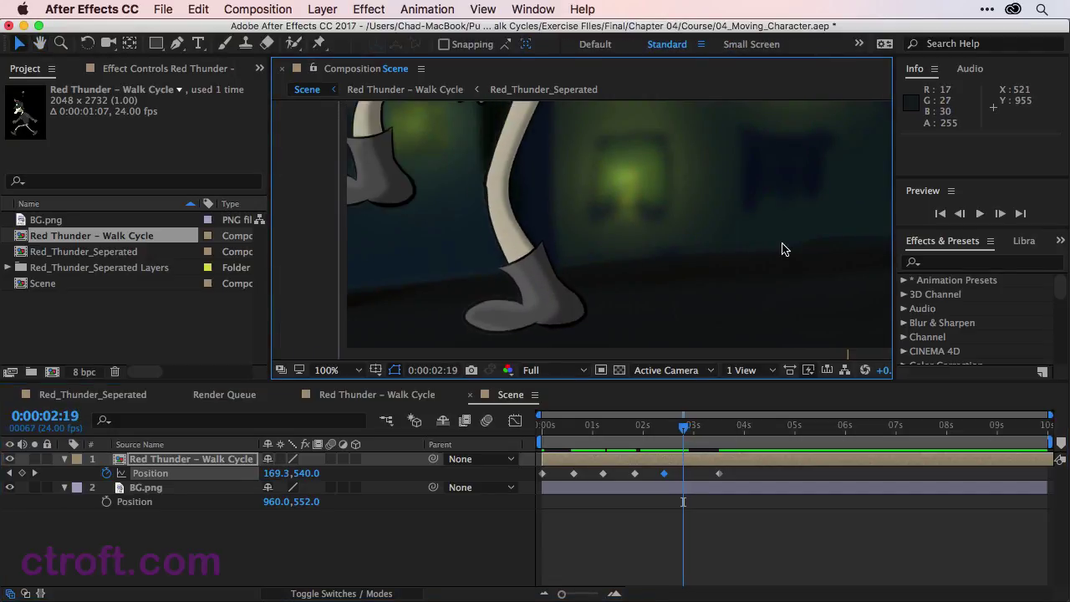
pyautogui.press('pageup')
pyautogui.press('pageup')
pyautogui.press('pageup')
pyautogui.press('pageup')
pyautogui.press('pageup')
pyautogui.press('pageup')
pyautogui.press('pageup')
pyautogui.press('pageup')
pyautogui.press('pageup')
pyautogui.press('pagedown')
pyautogui.press('pagedown')
pyautogui.press('pagedown')
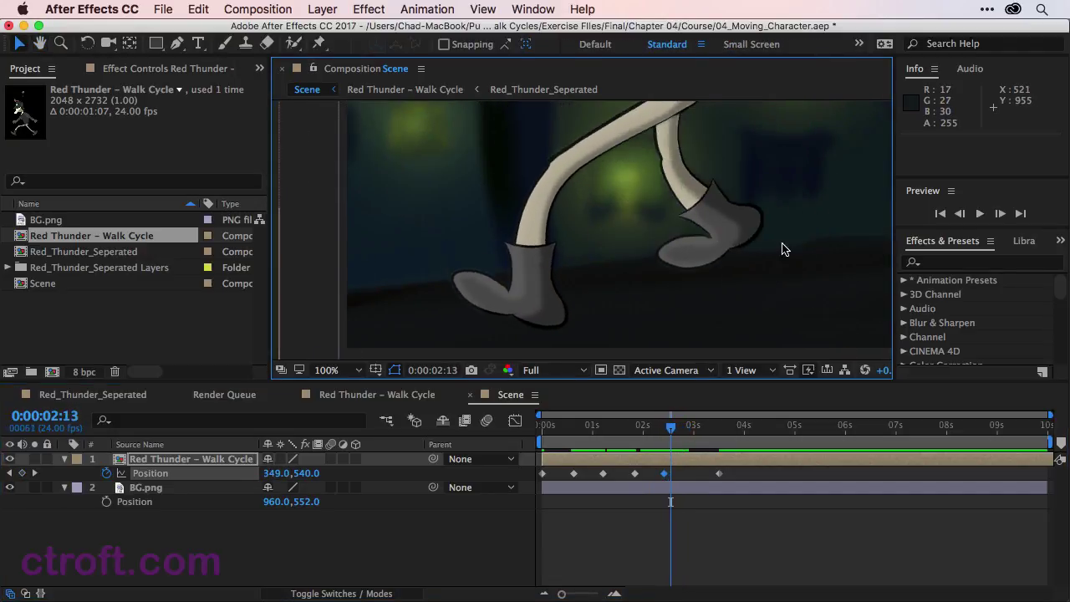
pyautogui.press('pagedown')
pyautogui.press('pagedown')
pyautogui.press('pagedown')
pyautogui.press('pagedown')
pyautogui.press('pagedown')
pyautogui.press('pagedown')
pyautogui.press('pagedown')
pyautogui.press('pagedown')
pyautogui.press('pagedown')
pyautogui.press('pagedown')
pyautogui.press('pagedown')
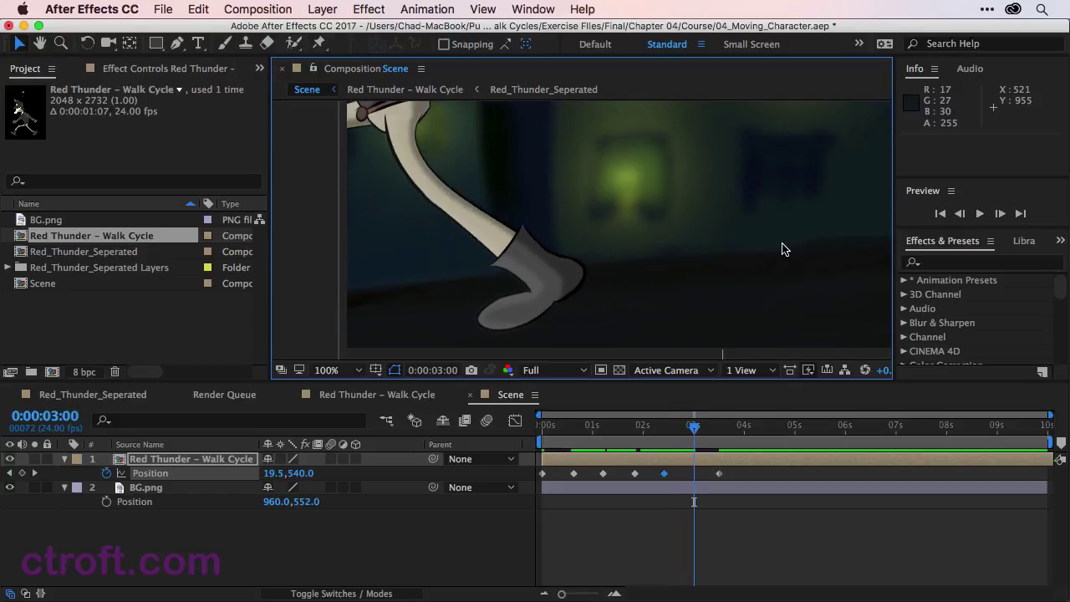
pyautogui.press('pagedown')
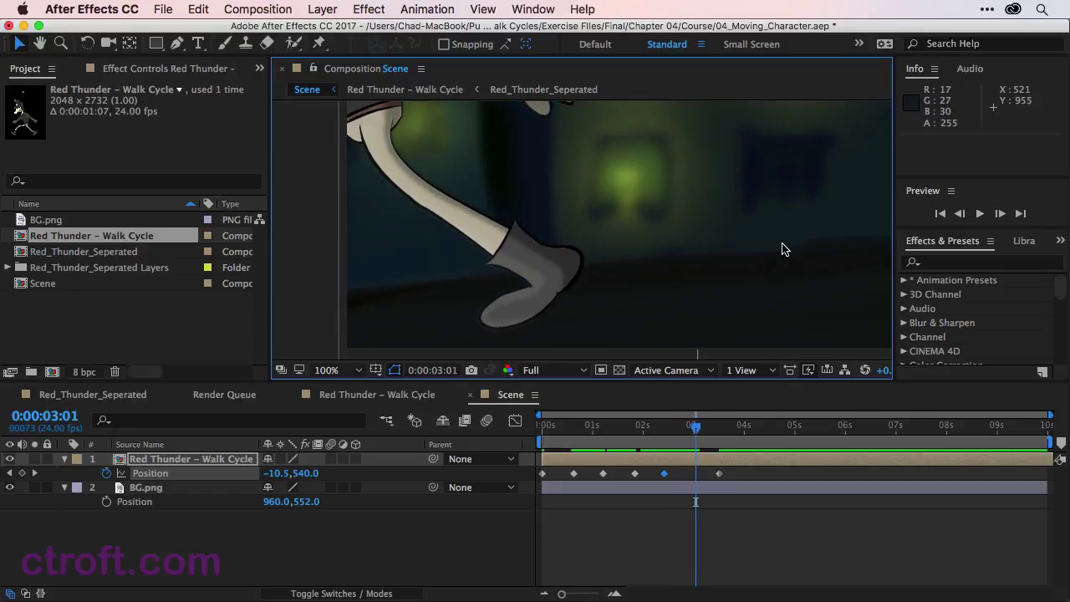
pyautogui.moveTo(278, 473); pyautogui.dragTo(259, 473)
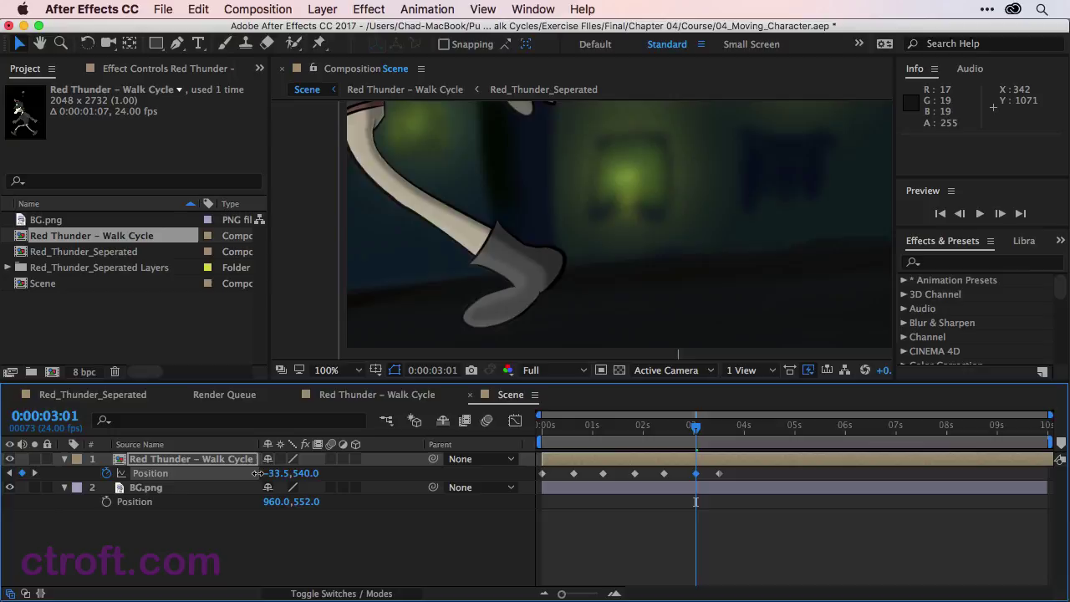
pyautogui.moveTo(696, 429); pyautogui.dragTo(717, 447)
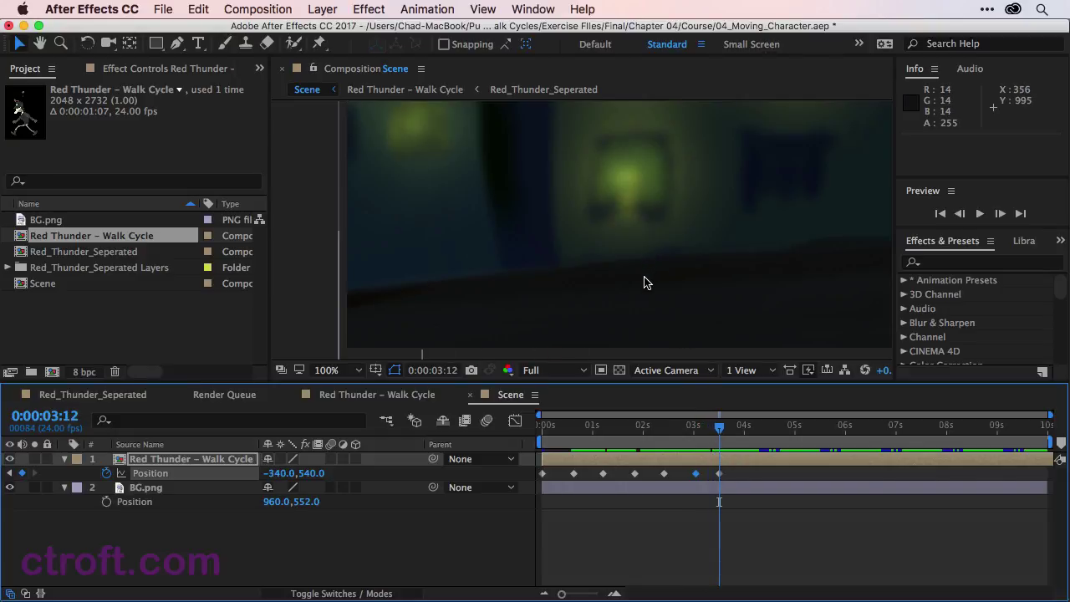
# Pan to show the full background, end the work area at 0:00:03:13, and preview.
pyautogui.scroll(-4, 644, 283)
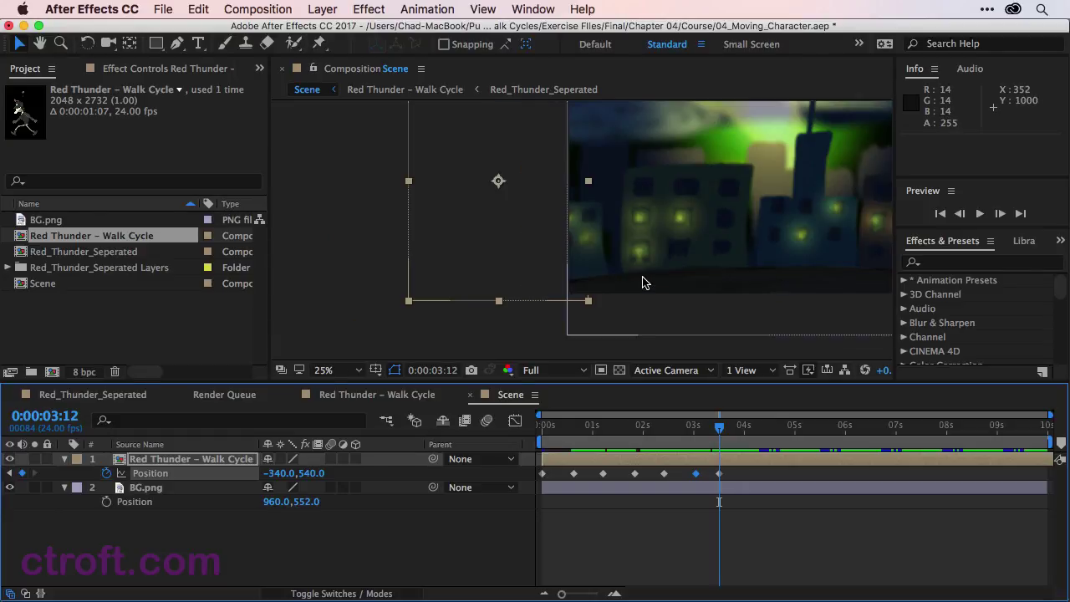
pyautogui.press('h')
pyautogui.moveTo(769, 237); pyautogui.dragTo(619, 298)
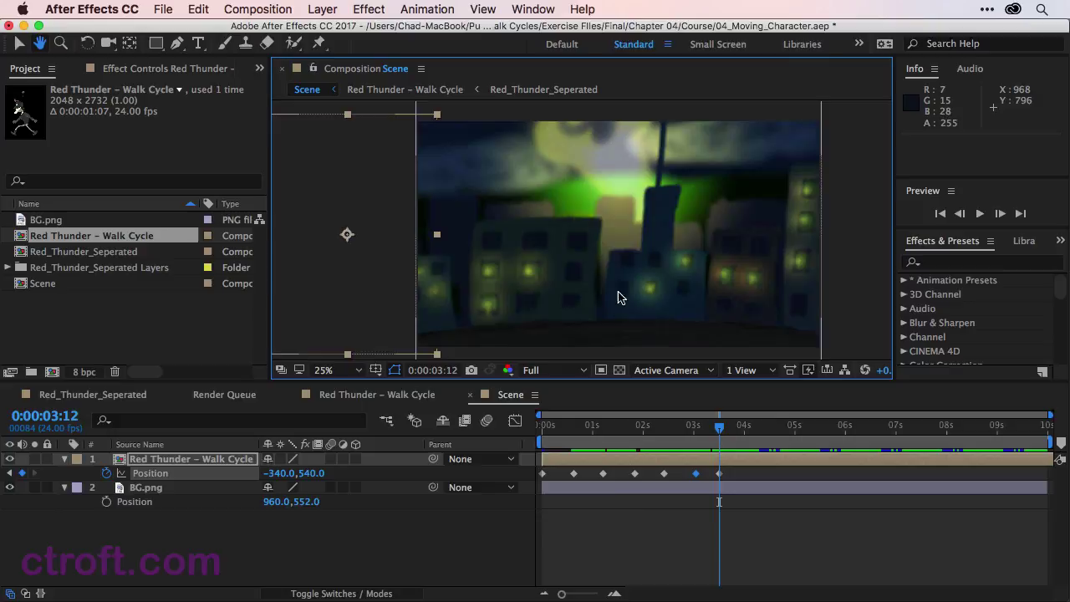
pyautogui.click(661, 520)
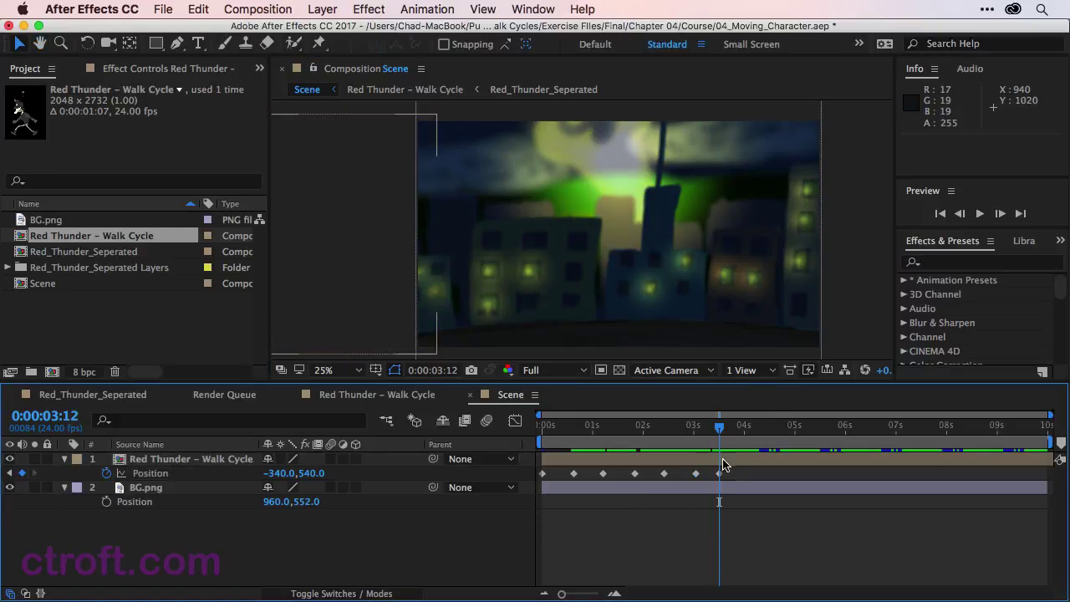
pyautogui.moveTo(721, 428); pyautogui.dragTo(539, 441)
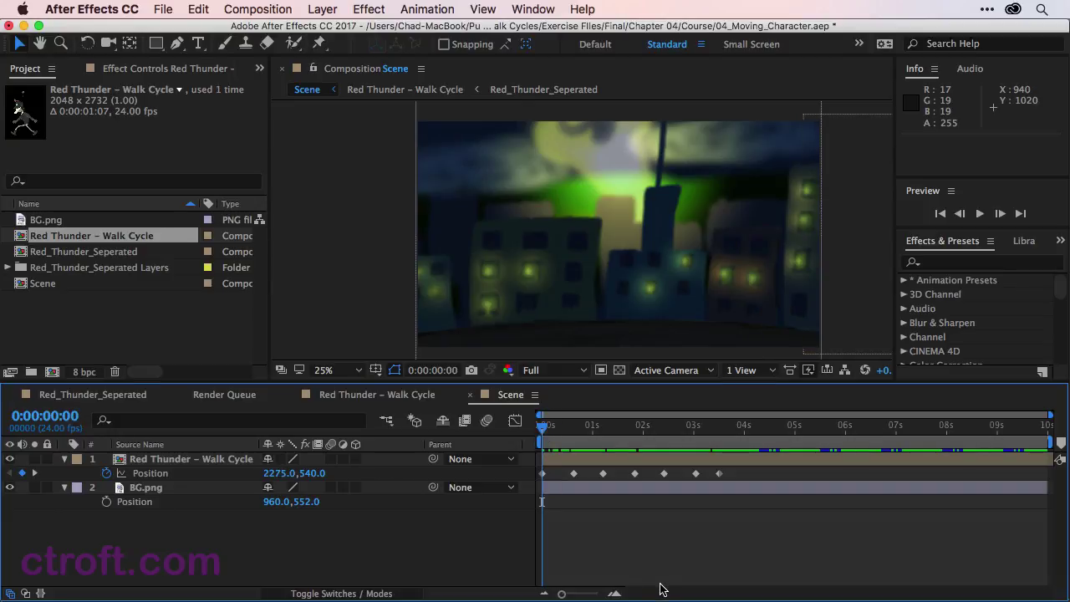
pyautogui.press('space')
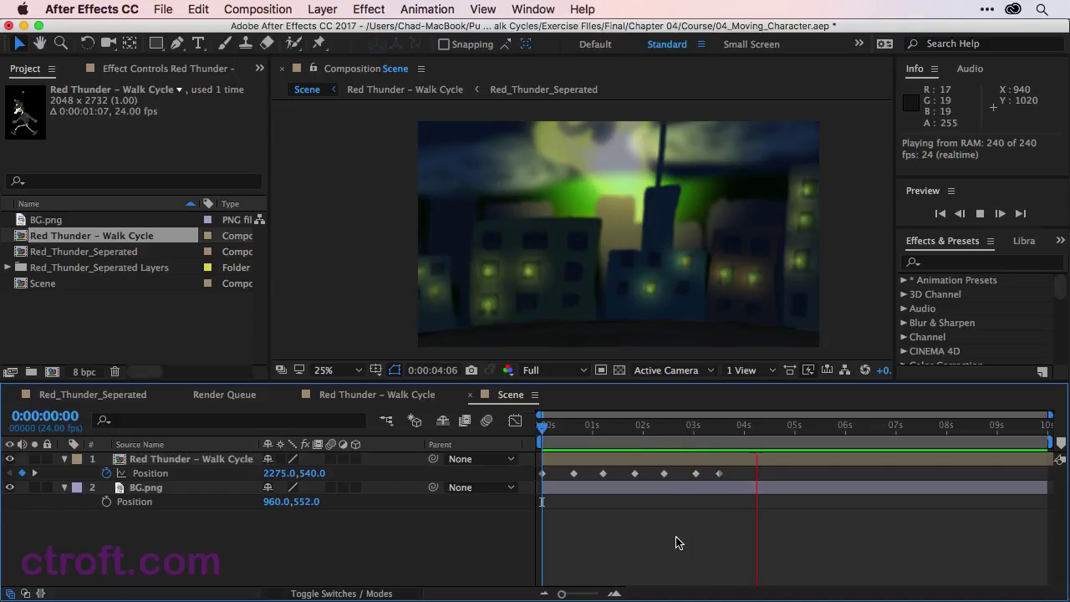
pyautogui.press('space')
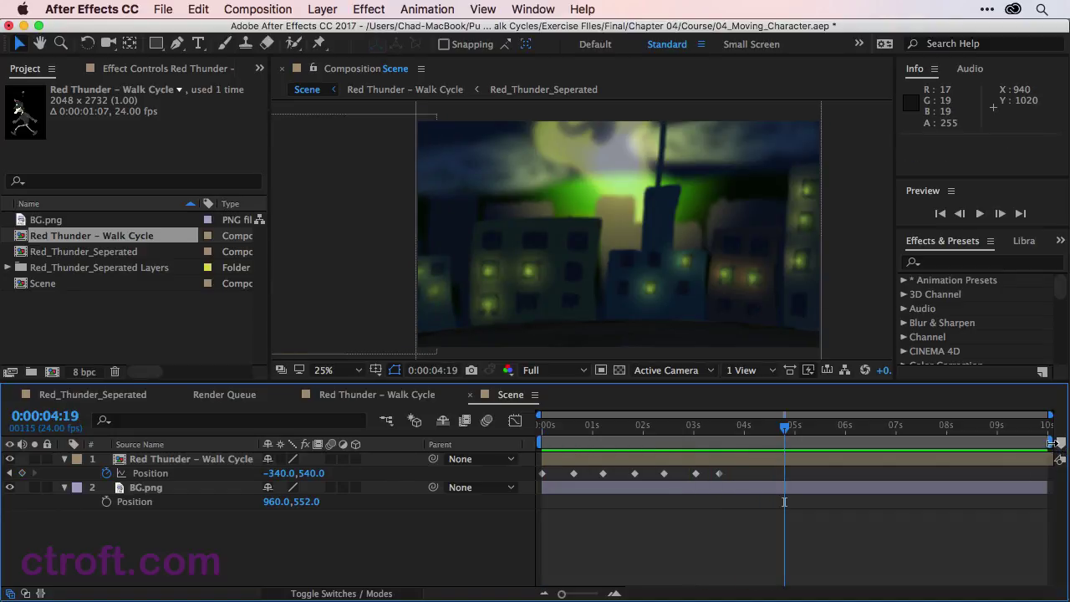
pyautogui.moveTo(1052, 443); pyautogui.dragTo(724, 440)
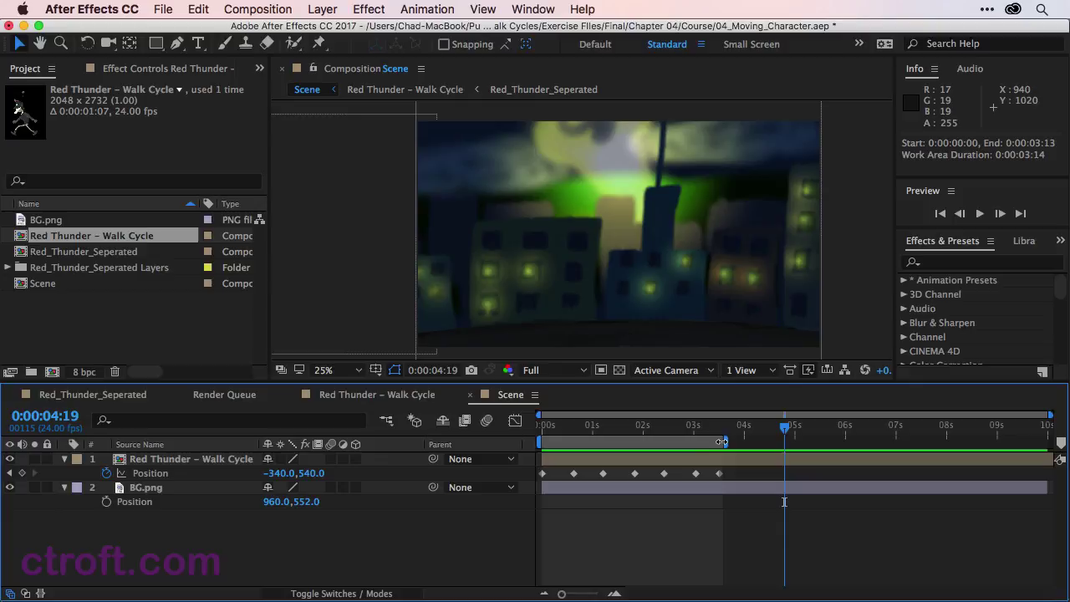
pyautogui.press('space')
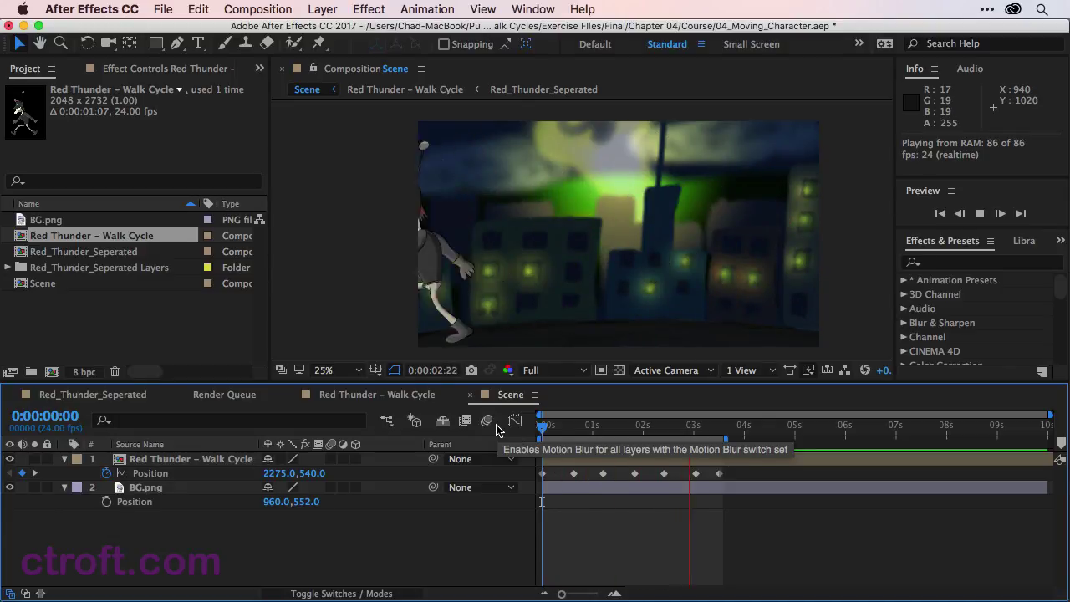
pyautogui.press('space')
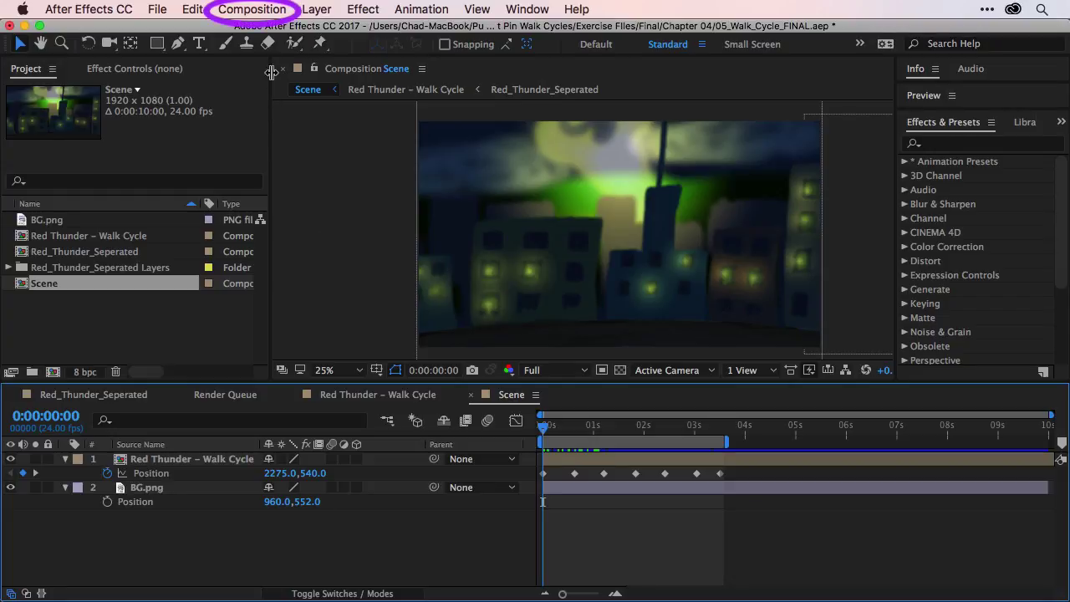
# Add the Scene comp to the Adobe Media Encoder queue from the Composition menu.
pyautogui.click(261, 12)
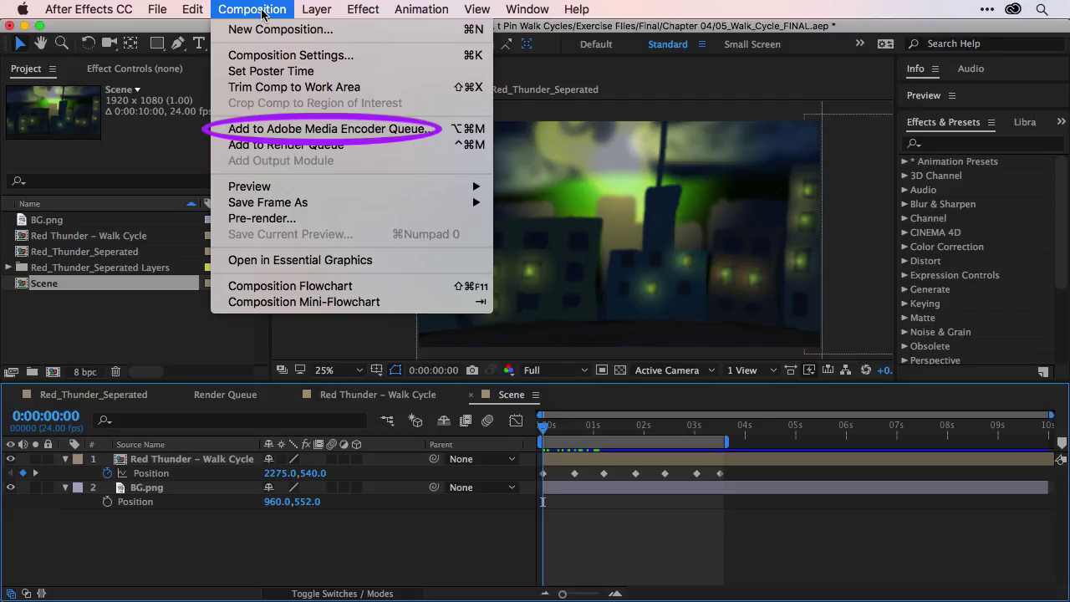
pyautogui.click(261, 130)
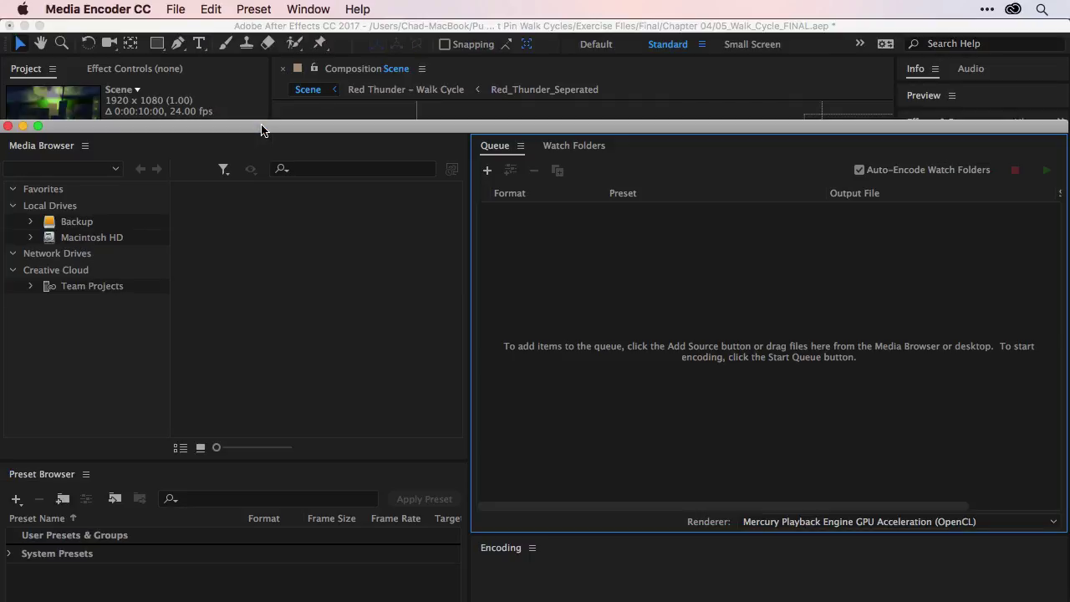
# Maximize Media Encoder, set the Scene job to QuickTime, and open its NTSC DV 24p settings.
pyautogui.click(38, 125)
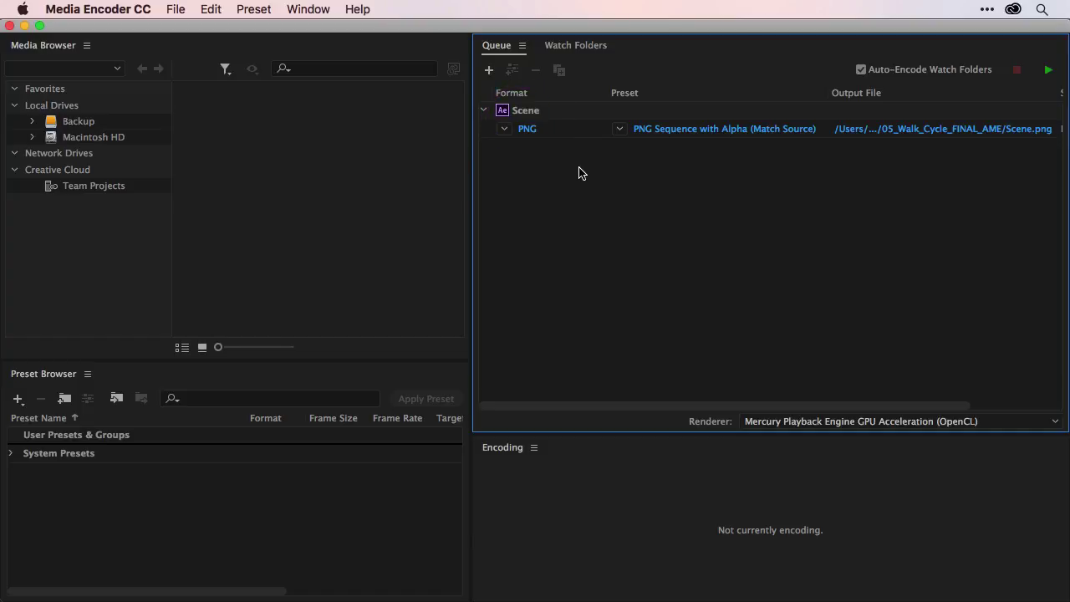
pyautogui.click(504, 129)
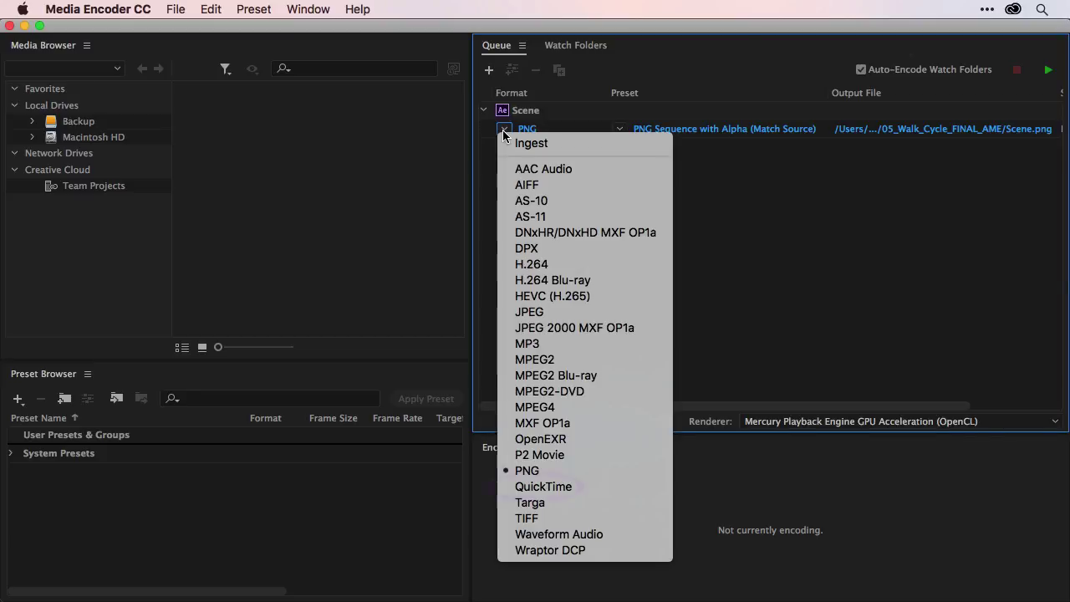
pyautogui.click(539, 486)
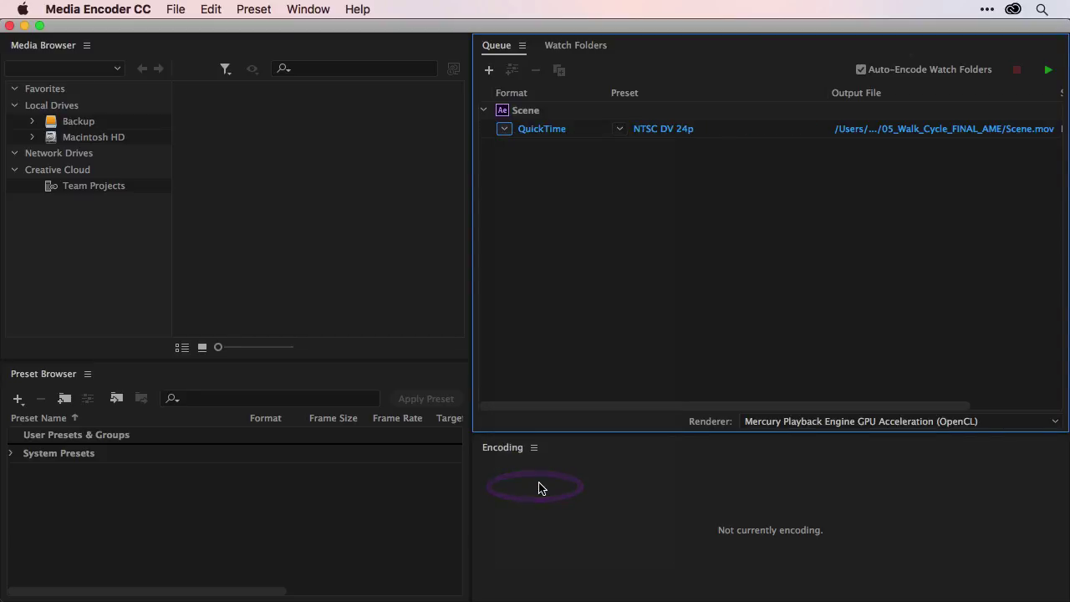
pyautogui.click(663, 130)
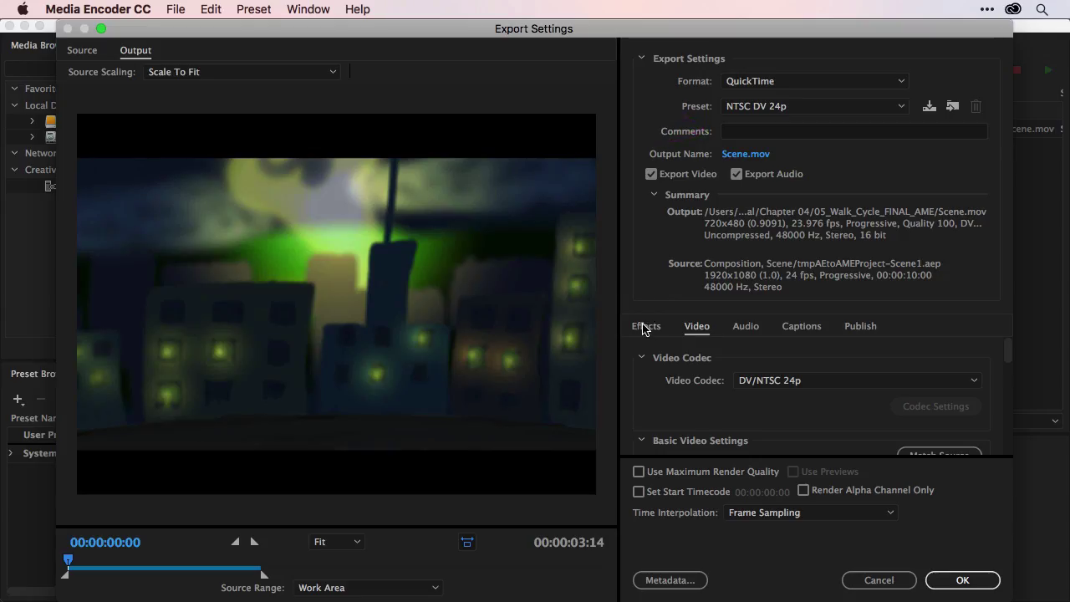
# Use Apple ProRes 4444, match source 1920x1080 at 24 fps, set depth 8-bpc, and confirm.
pyautogui.click(777, 389)
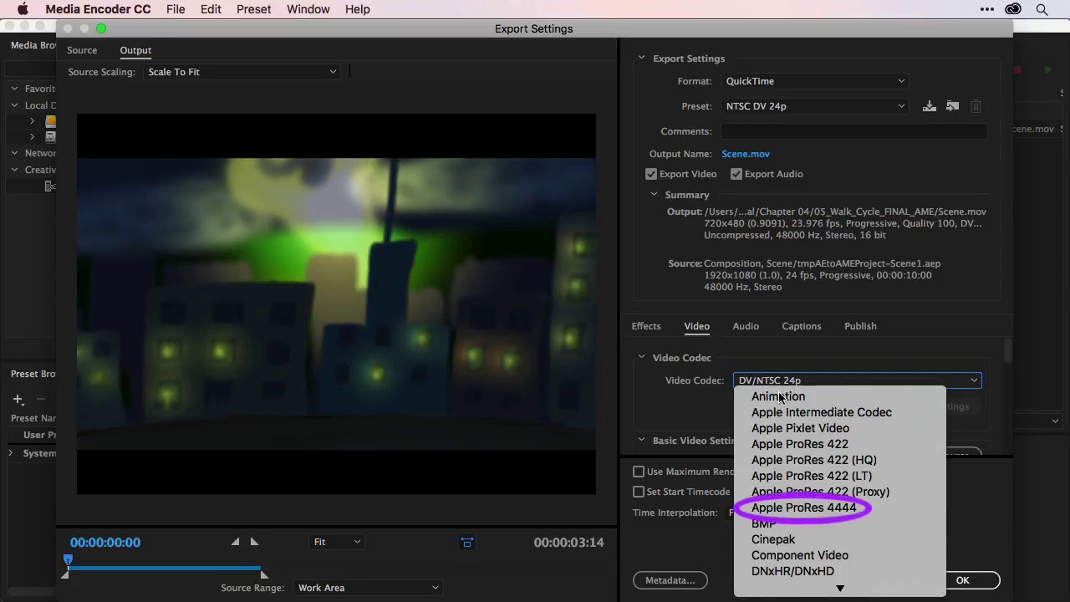
pyautogui.click(781, 508)
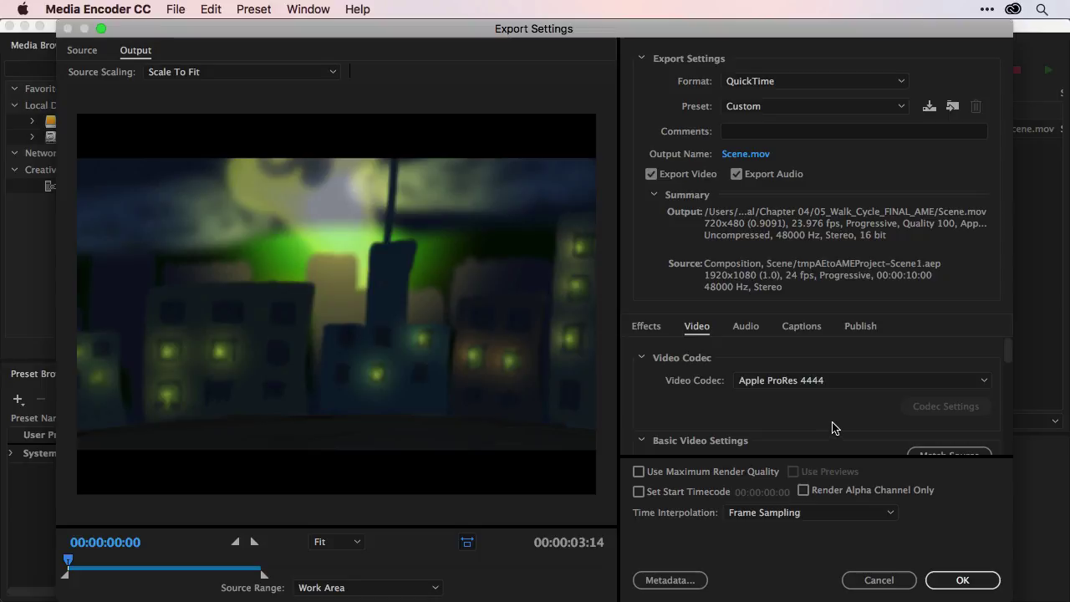
pyautogui.scroll(-3, 832, 428)
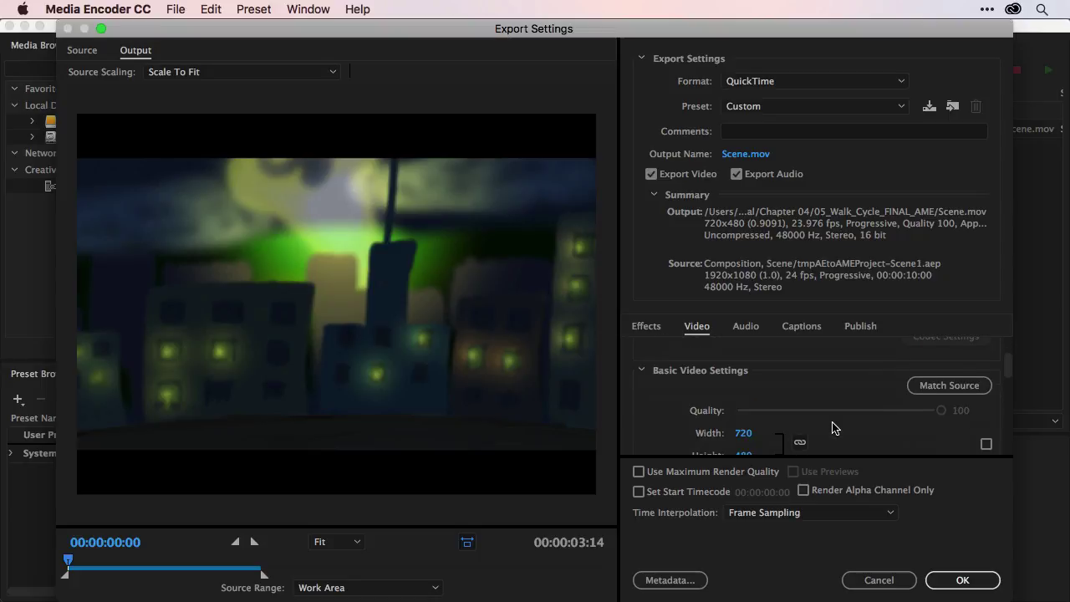
pyautogui.scroll(-1, 832, 427)
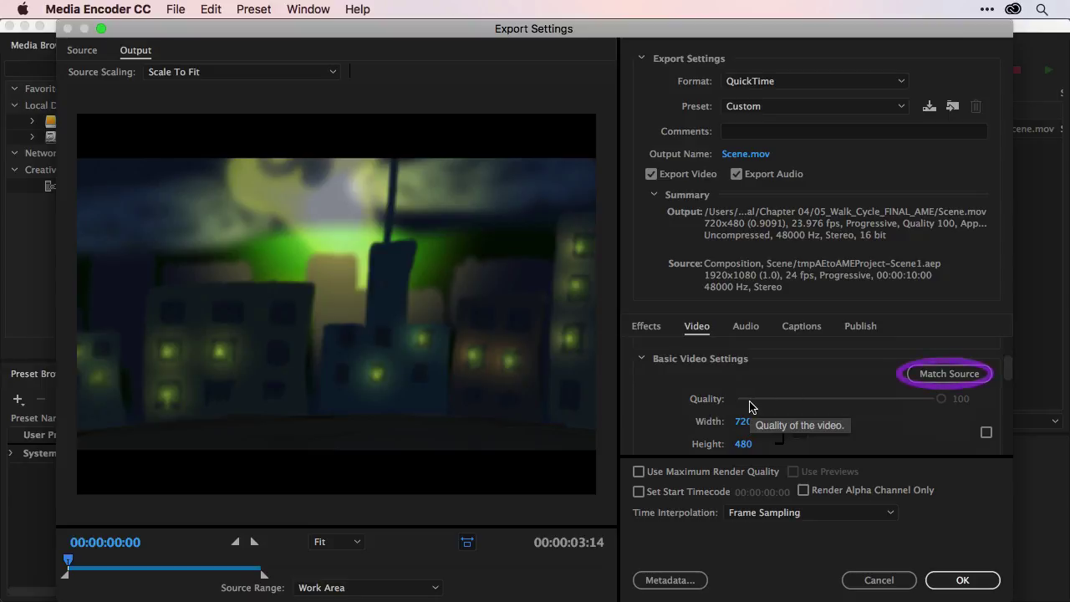
pyautogui.click(949, 374)
pyautogui.scroll(-10, 832, 412)
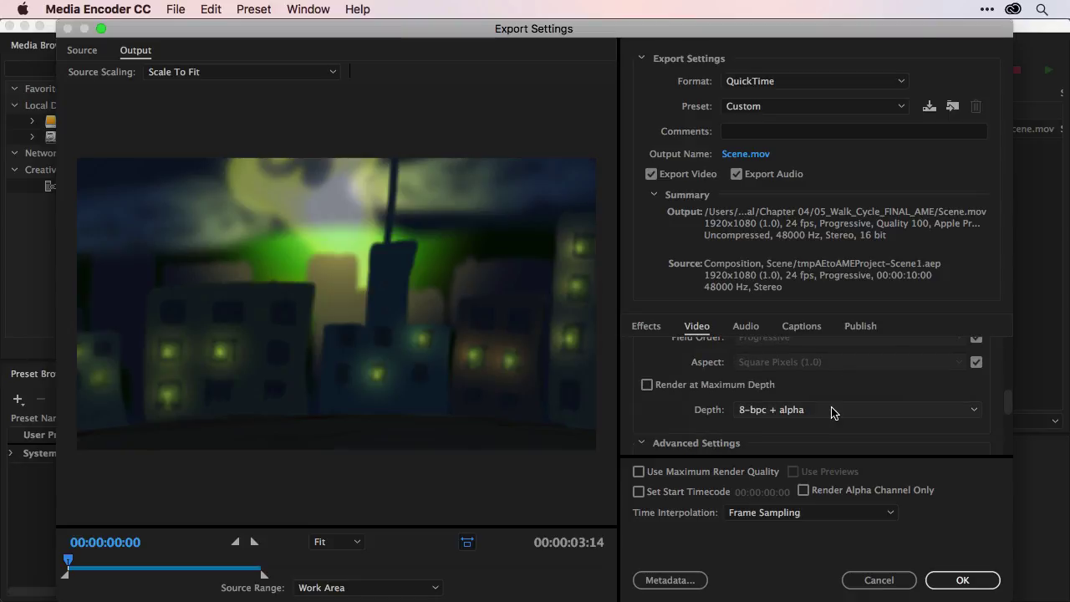
pyautogui.click(778, 416)
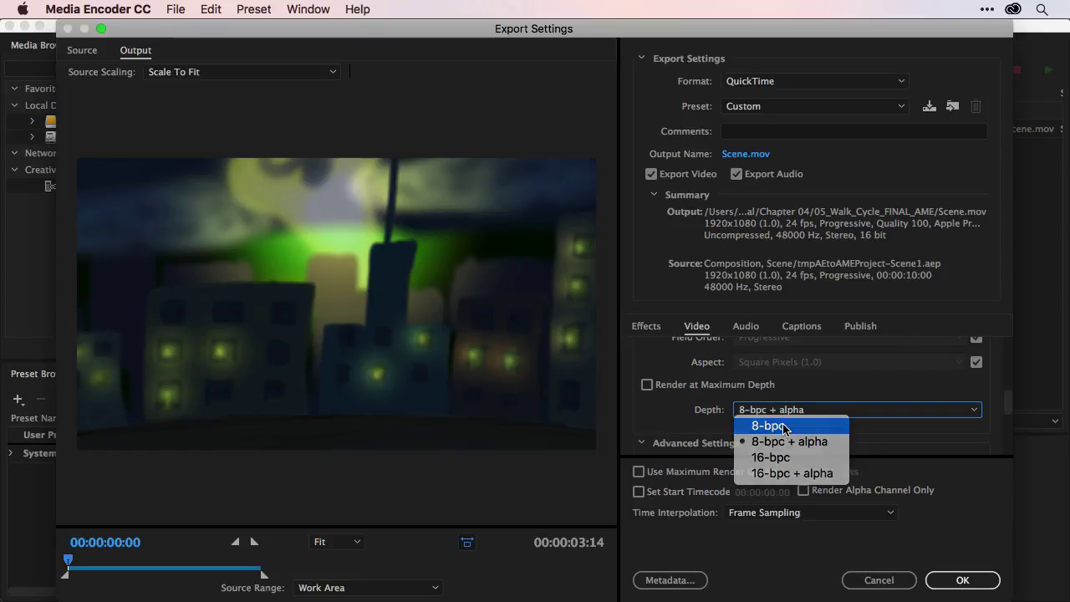
pyautogui.click(785, 427)
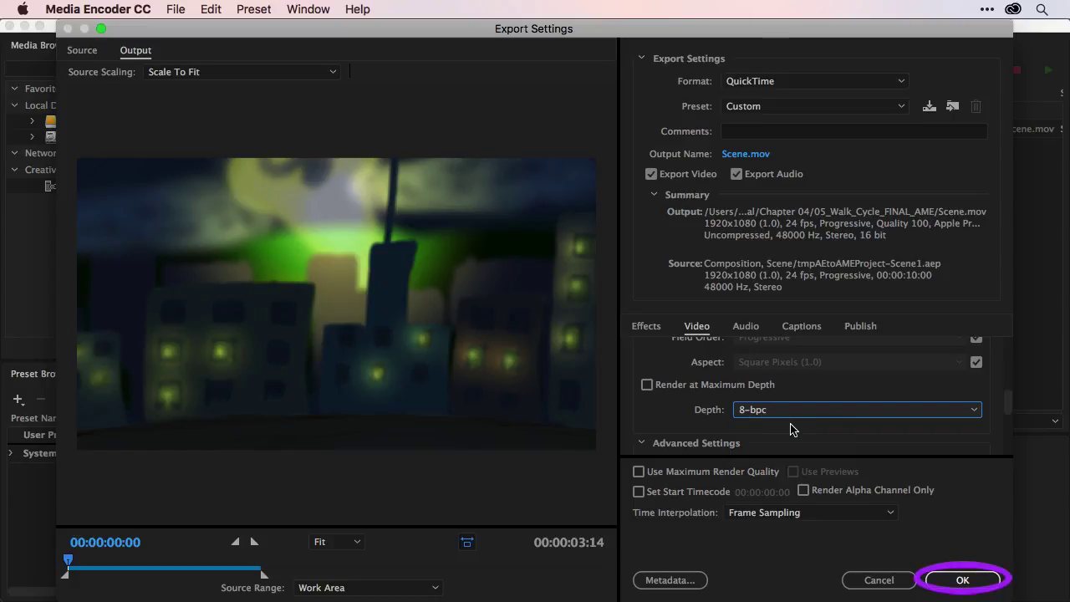
pyautogui.click(945, 580)
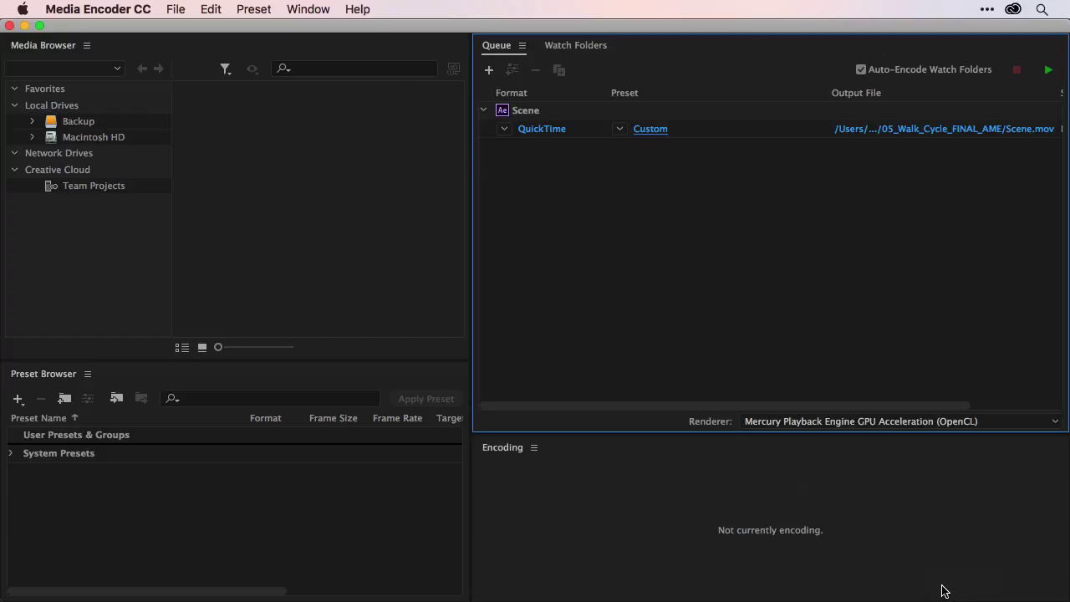